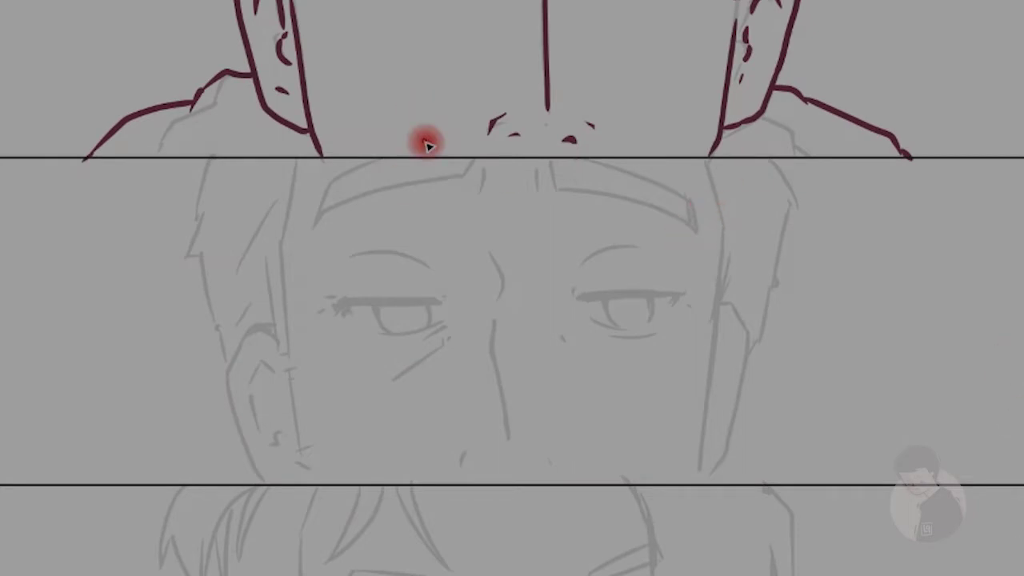
Ink the left side of the face in dark red: hair lines, hair strands, ear and jaw
mouse_move(200, 83)
left_mouse_down()
mouse_move(171, 217)
mouse_move(176, 309)
left_mouse_up()
left_click_drag(178, 272, 192, 417)
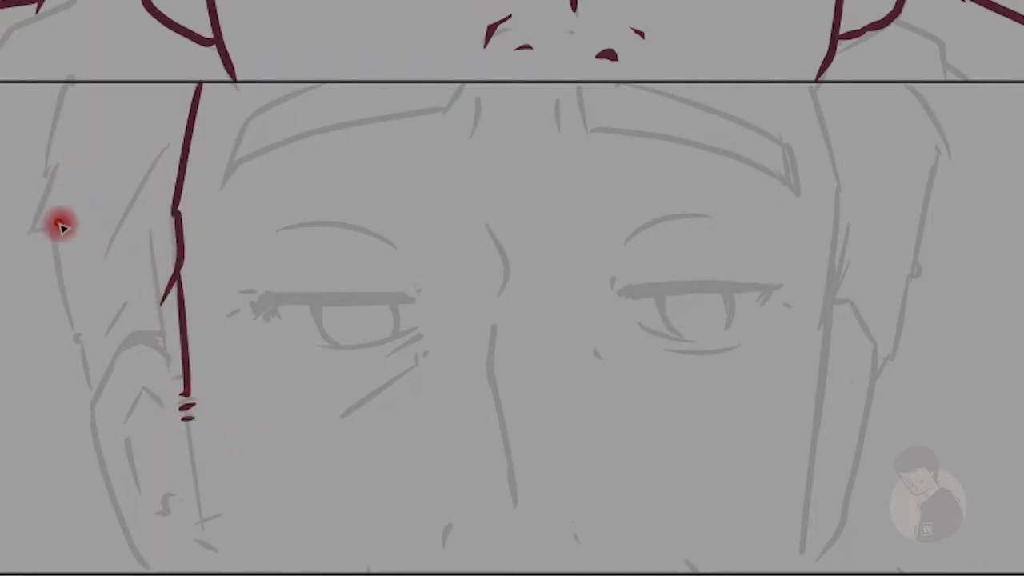
mouse_move(69, 85)
left_mouse_down()
mouse_move(57, 302)
mouse_move(92, 404)
left_mouse_up()
left_click_drag(158, 162, 110, 254)
mouse_move(120, 353)
left_mouse_down()
mouse_move(170, 364)
mouse_move(141, 549)
left_mouse_up()
left_click_drag(165, 455, 123, 448)
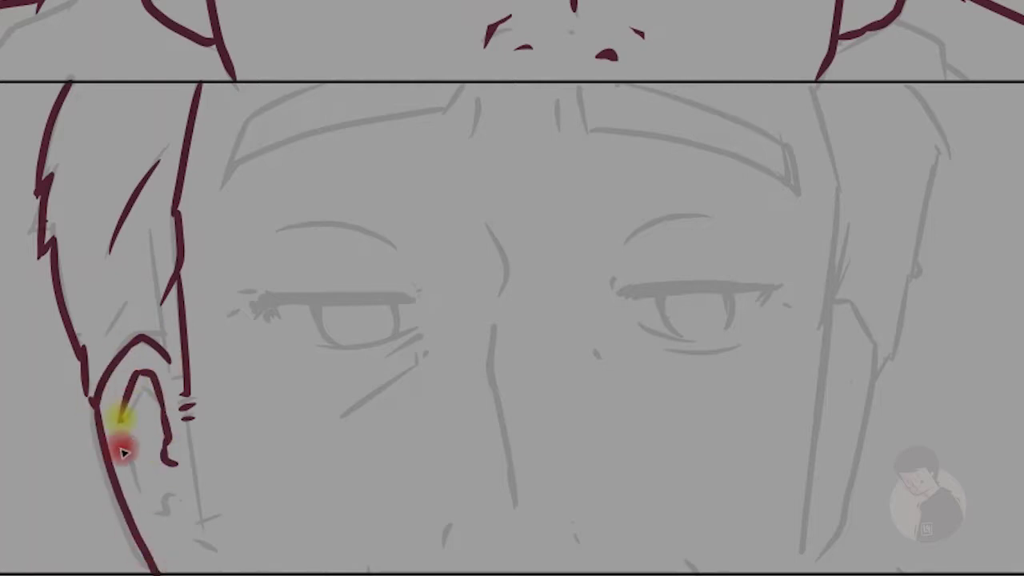
left_click_drag(188, 420, 215, 558)
left_click_drag(160, 346, 184, 404)
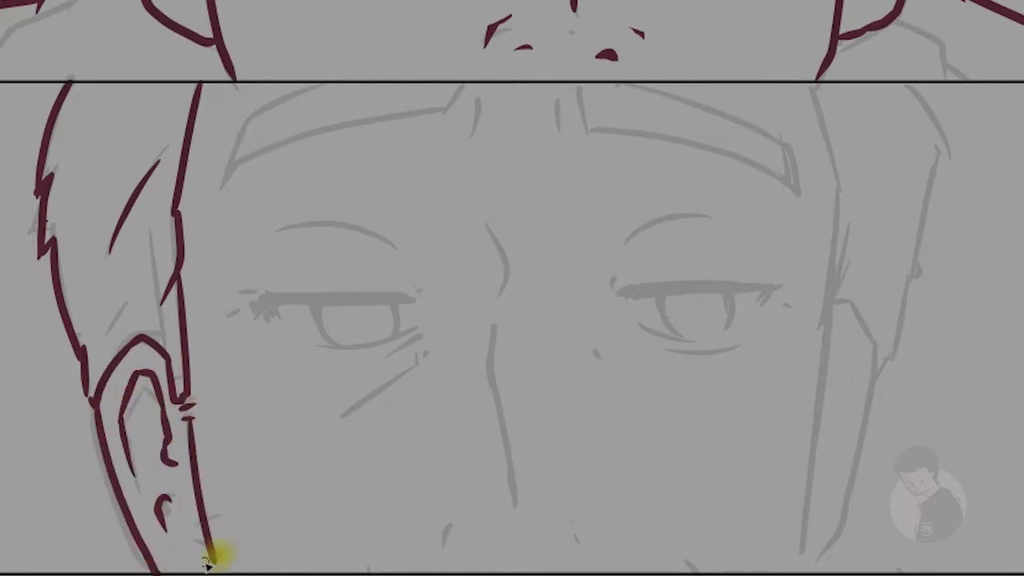
Ink the left eyebrow, nose, mouth line, both upper eyelids and the left iris
left_click_drag(457, 100, 231, 151)
left_click_drag(479, 228, 496, 258)
mouse_move(480, 308)
left_mouse_down()
mouse_move(484, 498)
mouse_move(446, 549)
left_mouse_up()
left_click_drag(585, 533, 594, 549)
left_click_drag(404, 296, 262, 304)
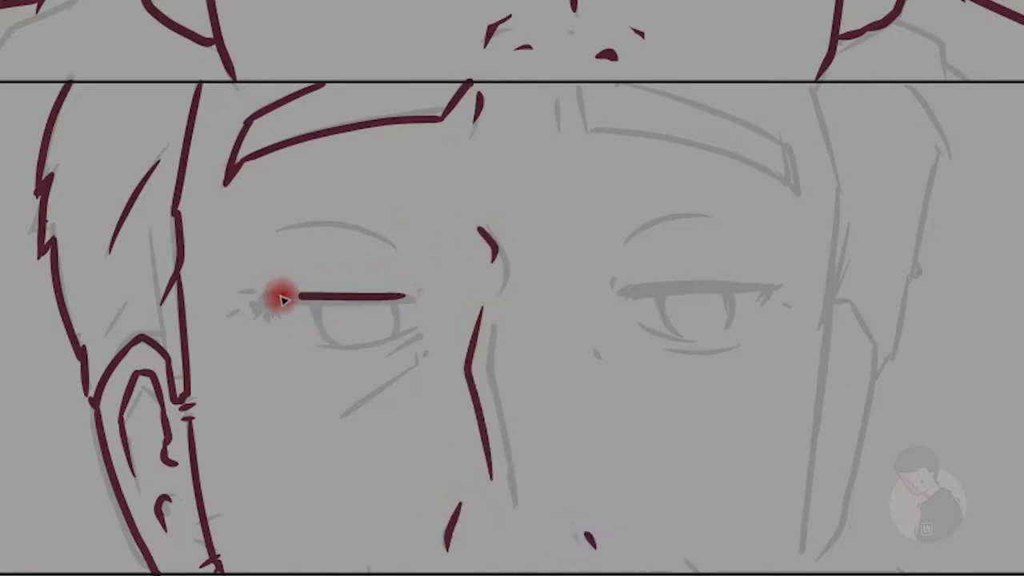
left_click_drag(632, 286, 772, 289)
mouse_move(318, 303)
left_mouse_down()
mouse_move(384, 313)
mouse_move(338, 339)
mouse_move(316, 303)
left_mouse_up()
Undo the iris and add flicks, ticks and lower-lid strokes to both eyes
key("ctrl+z")
left_click_drag(661, 293, 660, 317)
left_click_drag(276, 301, 281, 314)
mouse_move(774, 290)
left_mouse_down()
mouse_move(772, 301)
mouse_move(676, 336)
left_mouse_up()
left_click_drag(407, 338, 375, 349)
left_click_drag(422, 335, 412, 345)
left_click_drag(639, 302, 642, 312)
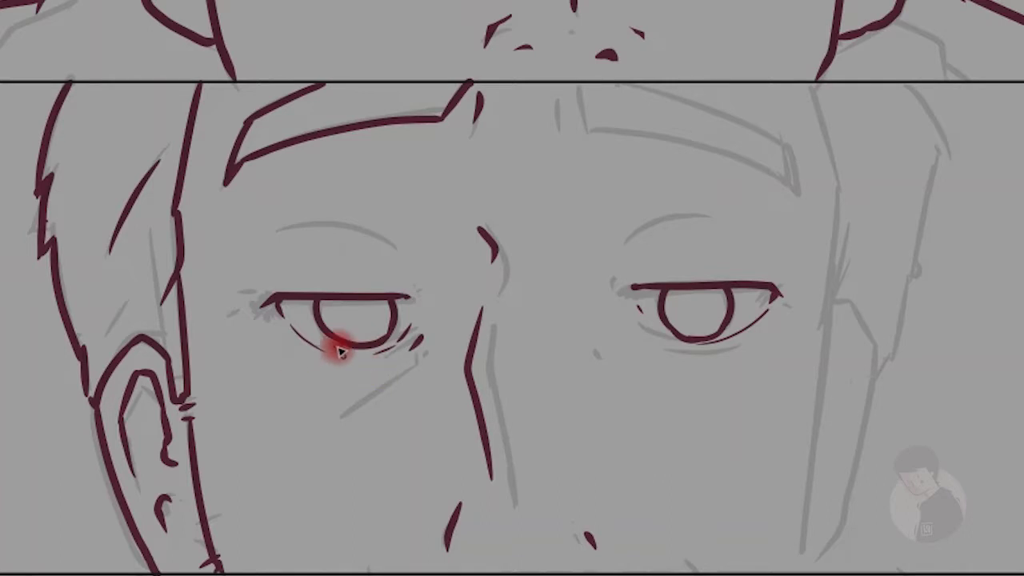
Ink the line under the left eye, redraw both eyelid creases thinner, and complete the right eyebrow
left_click_drag(388, 383, 242, 451)
left_click_drag(200, 226, 352, 222)
left_click_drag(824, 206, 671, 220)
key("ctrl+z")
key("ctrl+z")
left_click_drag(389, 218, 171, 214)
left_click_drag(850, 206, 661, 218)
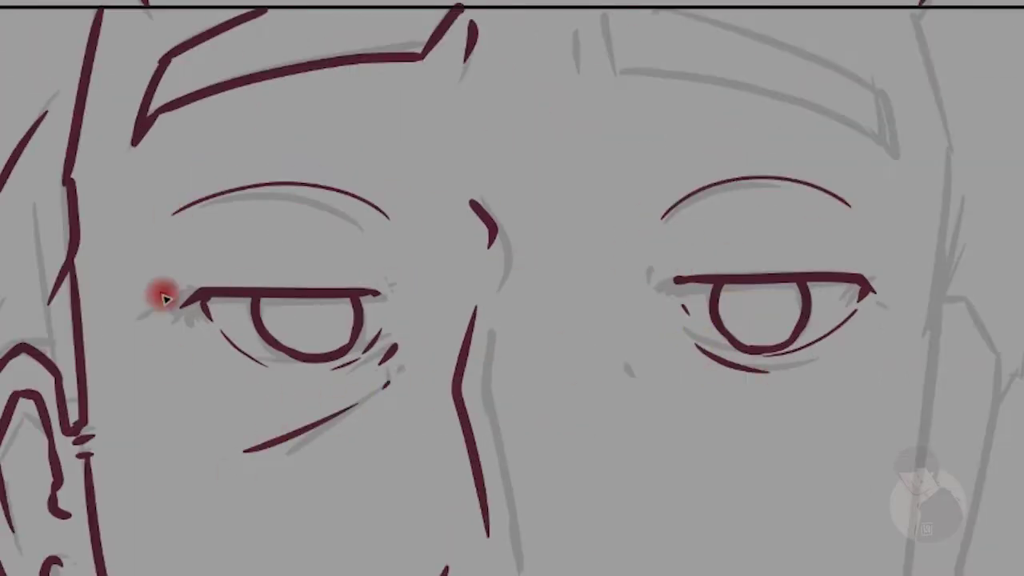
left_click_drag(611, 51, 889, 96)
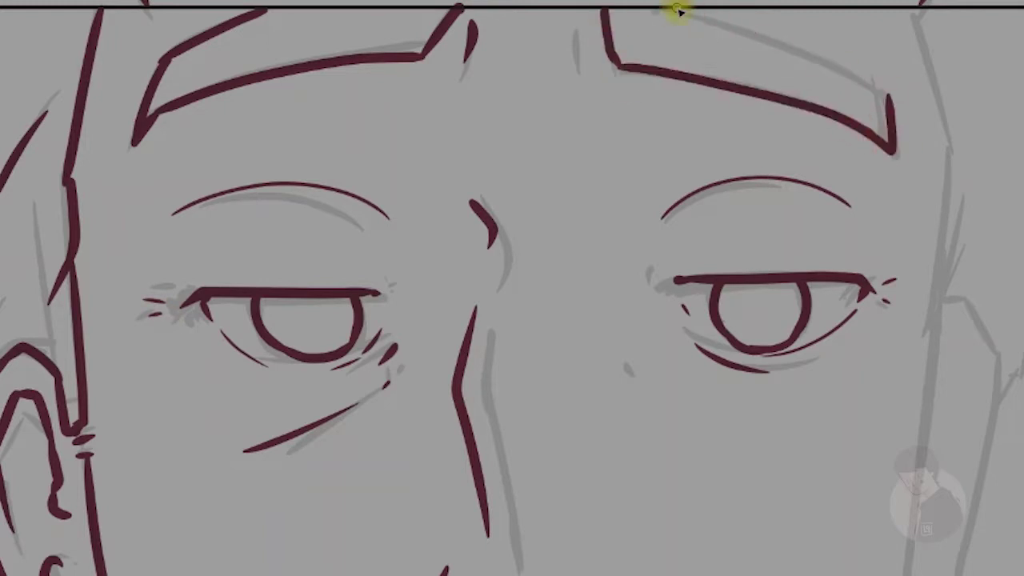
Ink the right temple line, its hair strands and the right ear outline
key("ctrl+minus")
mouse_move(705, 160)
left_mouse_down()
mouse_move(724, 238)
mouse_move(703, 480)
left_mouse_up()
key("ctrl+minus")
key("ctrl+plus")
left_click_drag(767, 168, 789, 264)
left_click_drag(799, 206, 730, 428)
left_click_drag(719, 330, 728, 360)
Reshape the right eye's upper eyelid stroke and zoom out to see several panels
key("ctrl+minus")
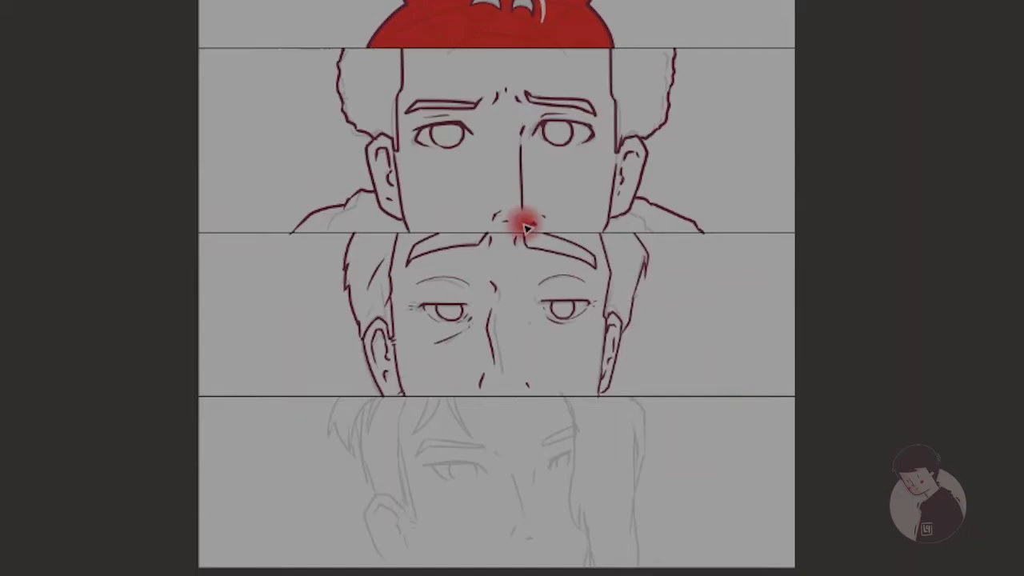
key("ctrl+plus")
left_click_drag(685, 290, 863, 288)
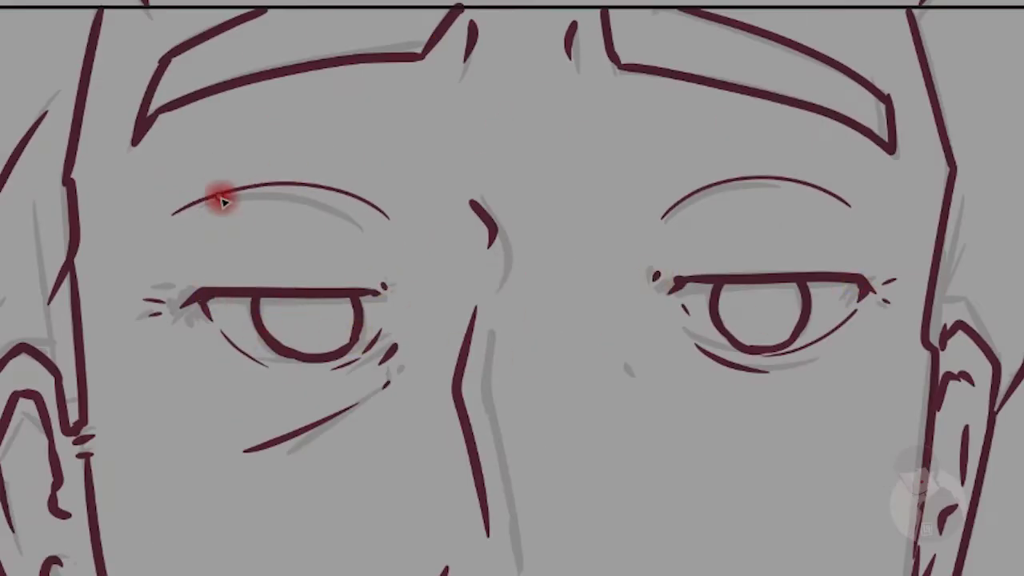
key("ctrl+minus")
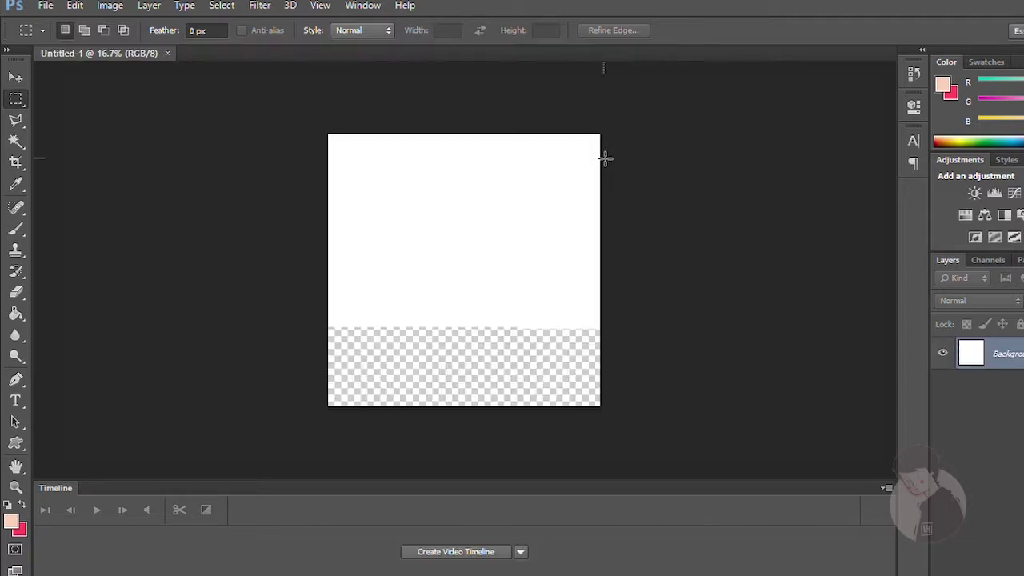
Paint horizontal and vertical pink test strokes with the Brush tool
left_click(16, 227)
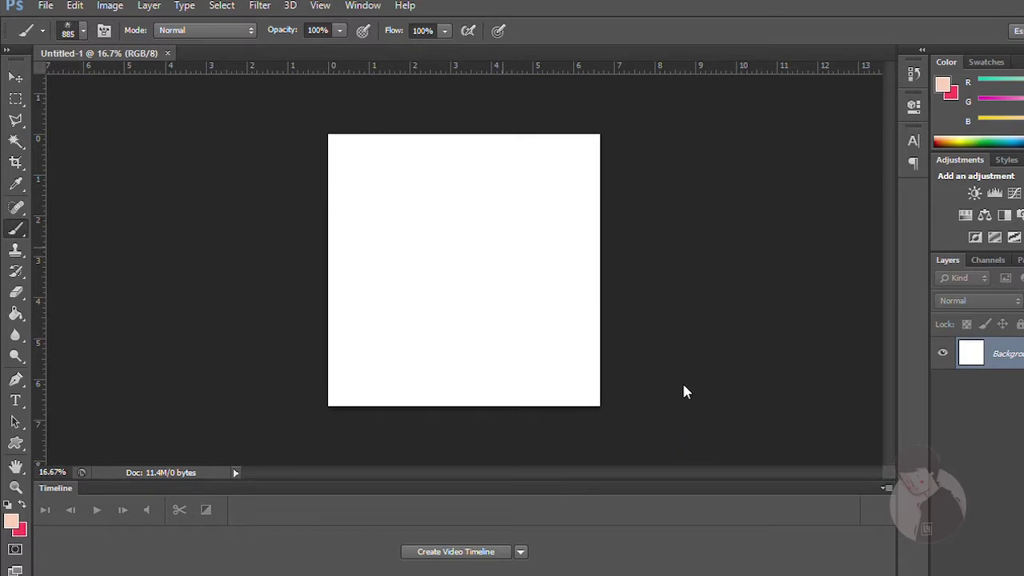
left_click_drag(372, 266, 544, 282)
left_click_drag(470, 146, 478, 356)
Undo the test strokes, add a new Layer 1, and paint a pink curling stroke on it
key("ctrl+z")
key("ctrl+z")
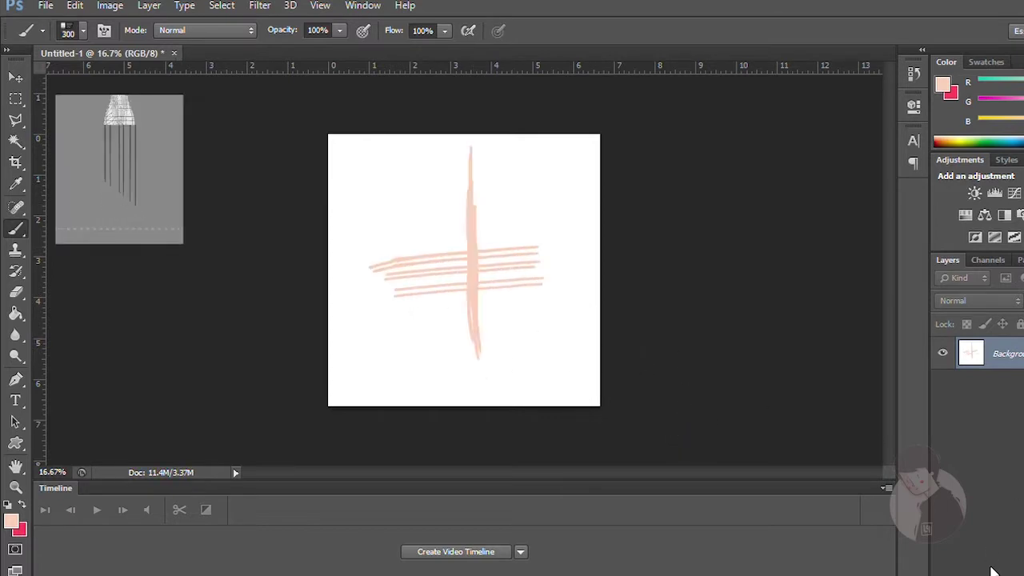
key("ctrl+alt+z")
key("ctrl+alt+z")
key("ctrl+shift+alt+n")
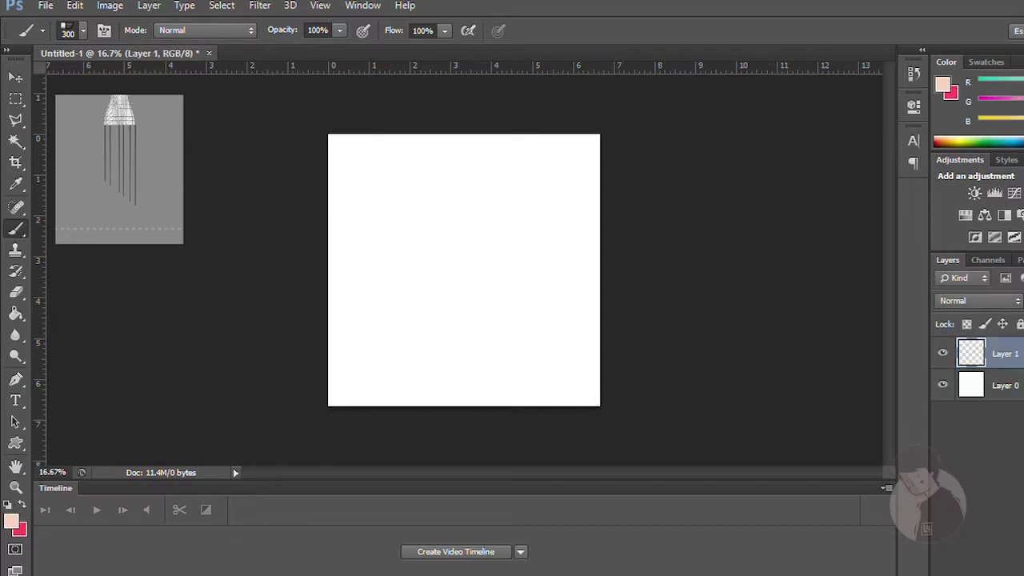
left_click_drag(492, 204, 394, 280)
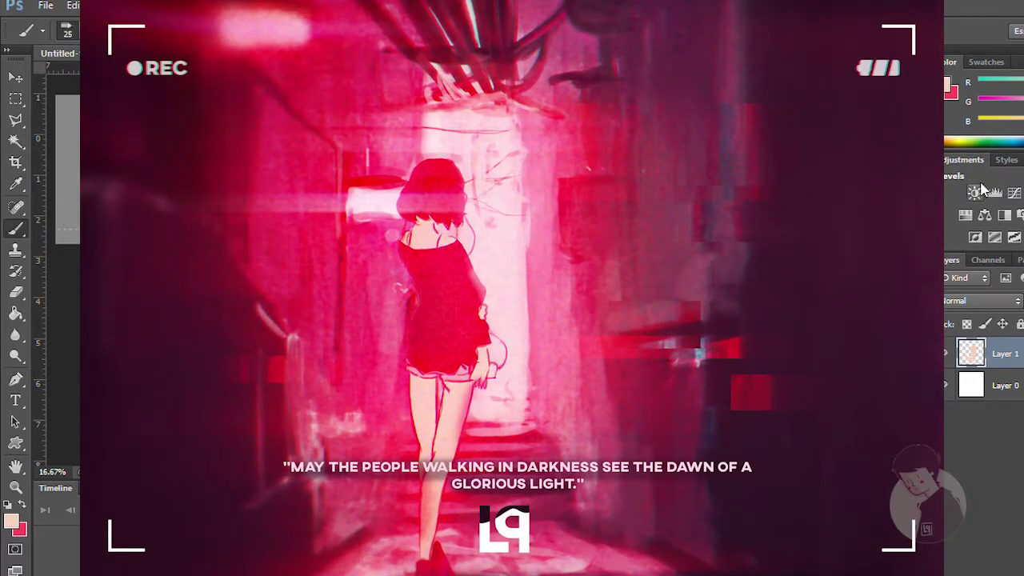
Add Curves and Vibrance adjustment layers above Layer 1
left_click(1015, 193)
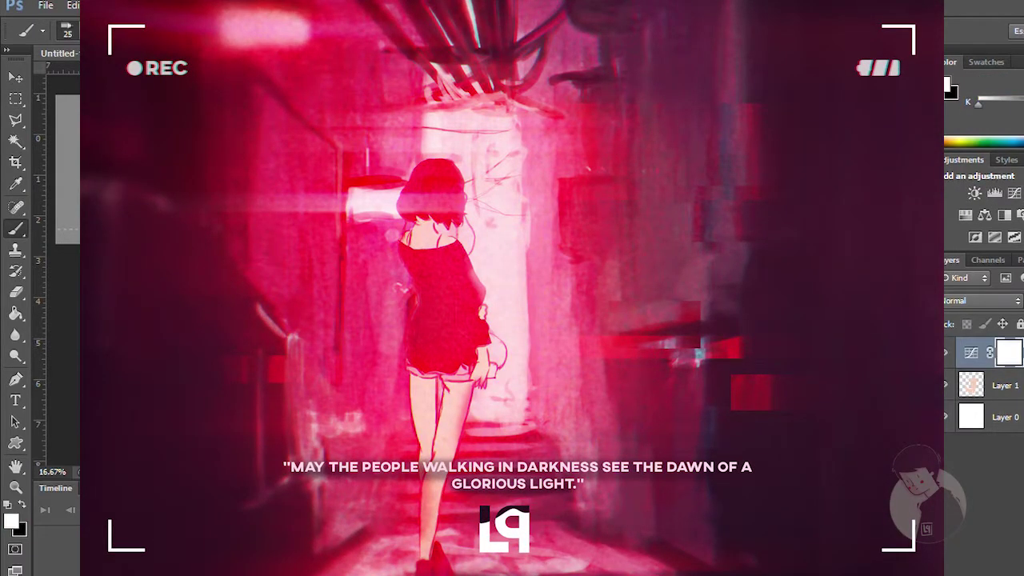
left_click(973, 195)
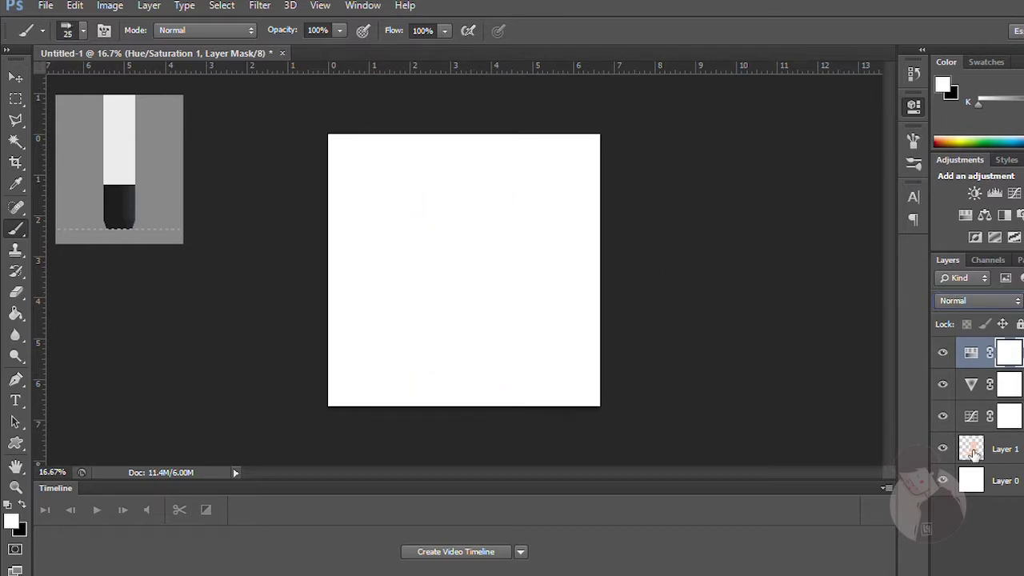
Select Layer 1, hide the three adjustment layers, and toggle Layer 1's visibility to compare
left_click(972, 452)
left_click_drag(943, 352, 943, 417)
left_click(944, 449)
left_click(944, 450)
left_click(944, 450)
left_click(943, 450)
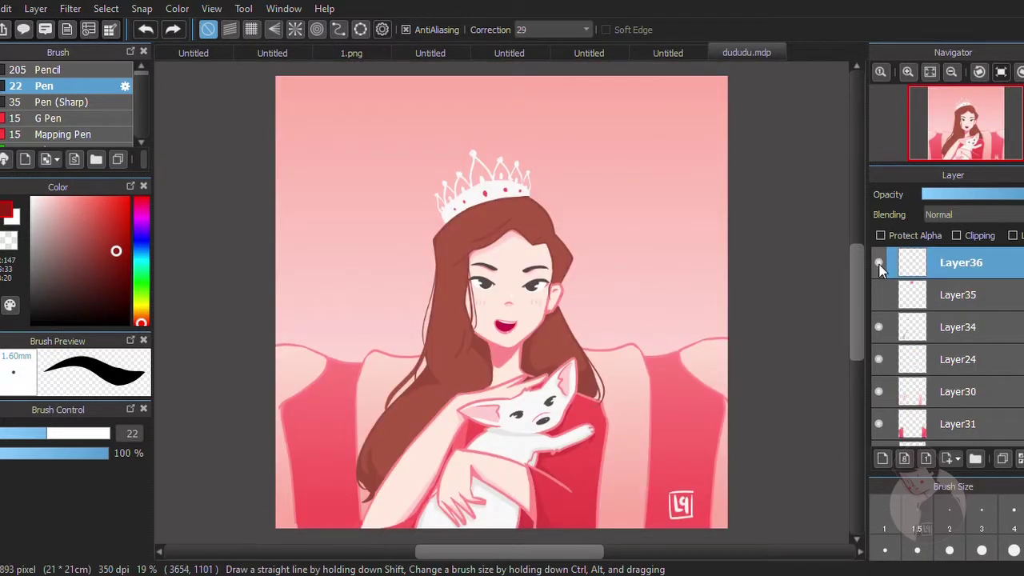
Toggle several layers' visibility, including background Layer33, then make Layer2 the working layer
left_click(878, 391)
left_click(877, 392)
left_click(878, 424)
left_click(879, 424)
scroll(879, 400, "down", 5)
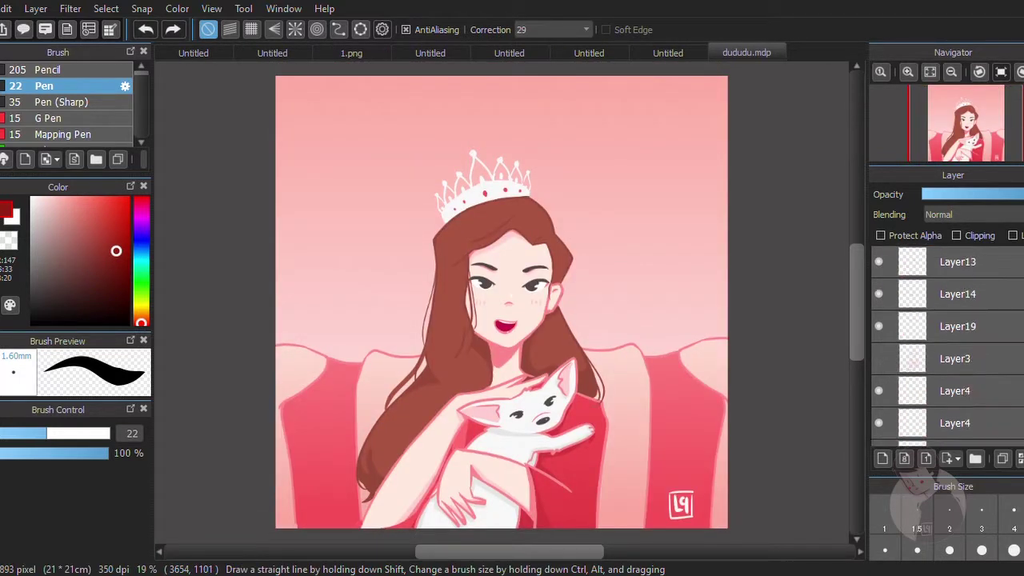
left_click(880, 372)
left_click(883, 374)
left_click(924, 405)
Browse the other open drawings, return to dududu.mdp, and collapse the brush list
left_click(592, 53)
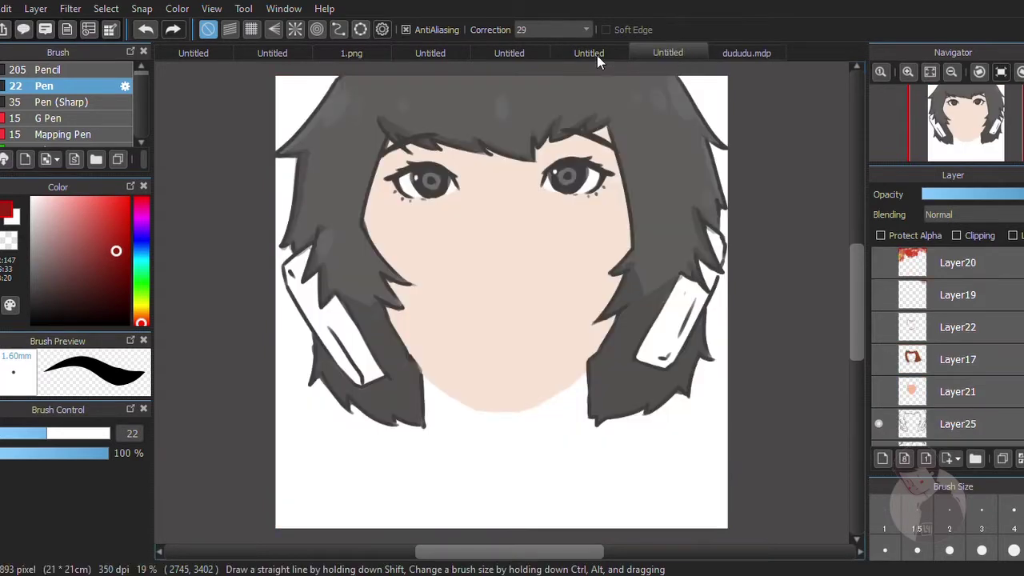
left_click(432, 53)
left_click(500, 53)
left_click(352, 53)
left_click(272, 53)
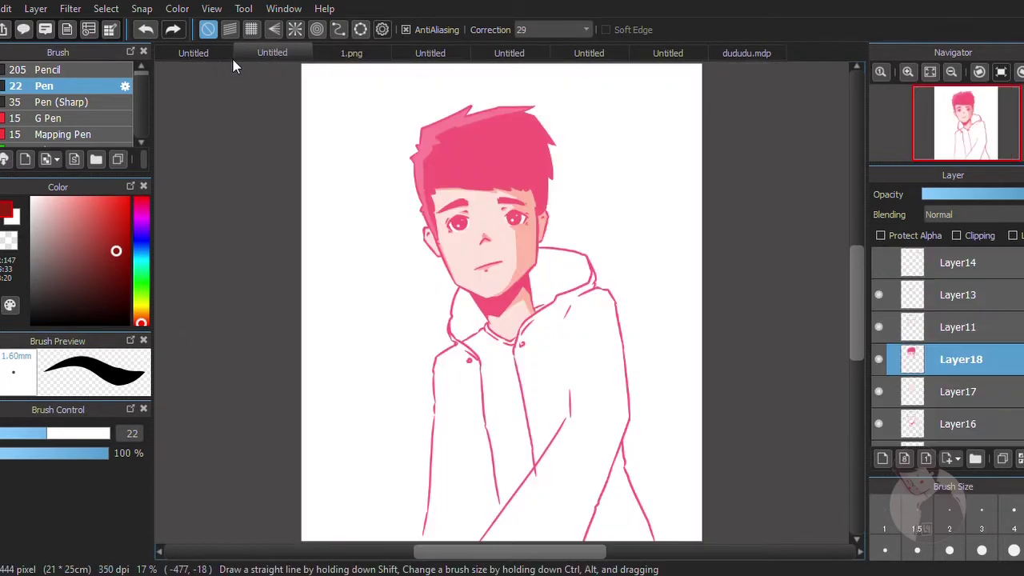
left_click(200, 52)
left_click(746, 53)
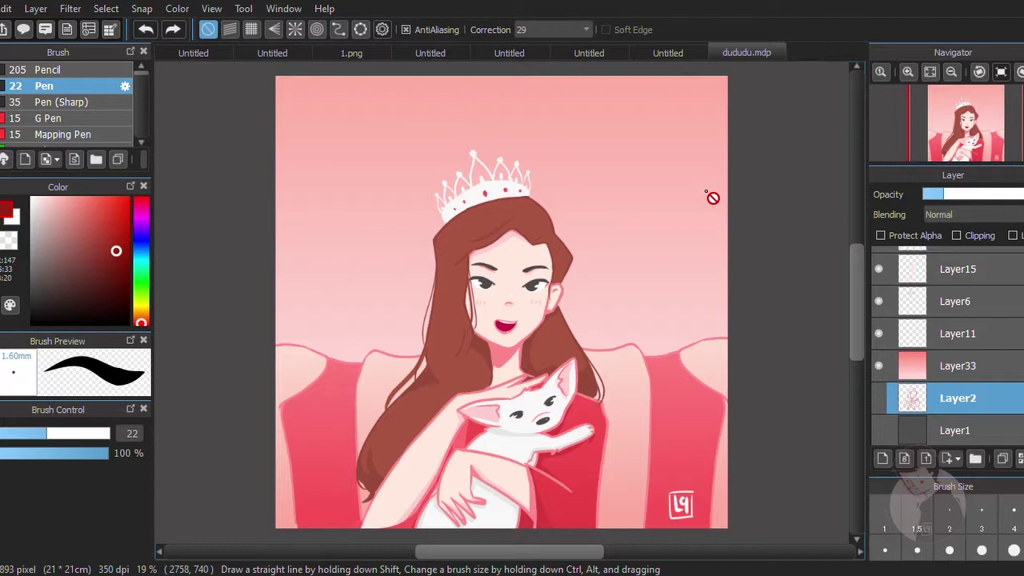
left_click(143, 52)
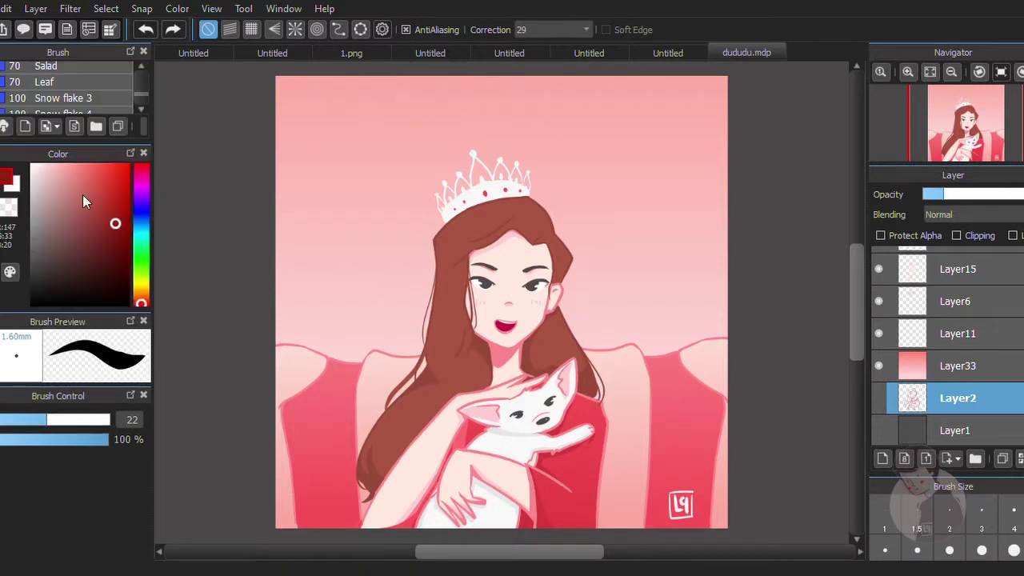
scroll(118, 94, "up", 5)
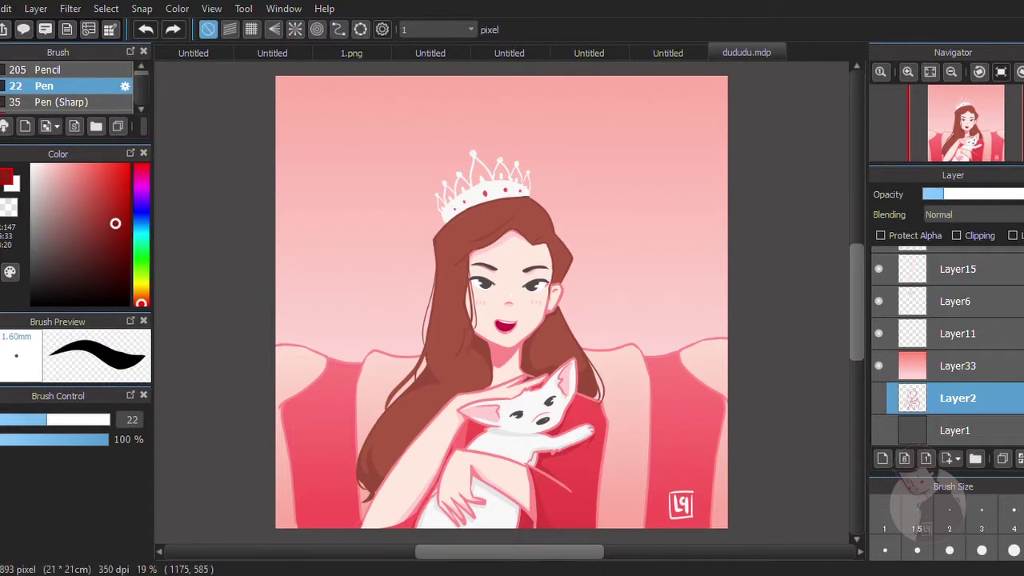
Show the colour palette, return to the pen, and try grid, radial and concentric snapping
key("m")
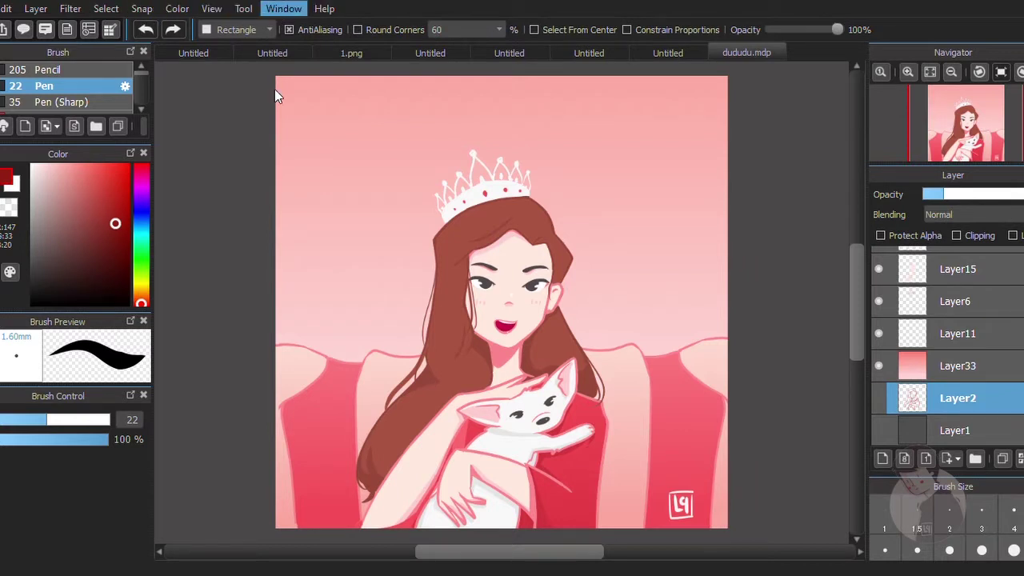
left_click(278, 96)
key("b")
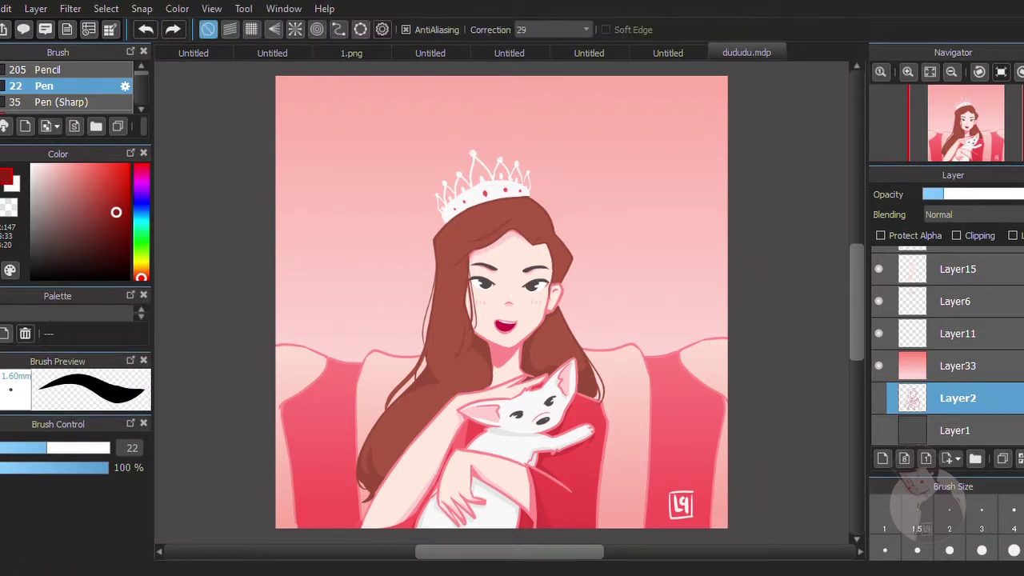
left_click(252, 30)
left_click(296, 29)
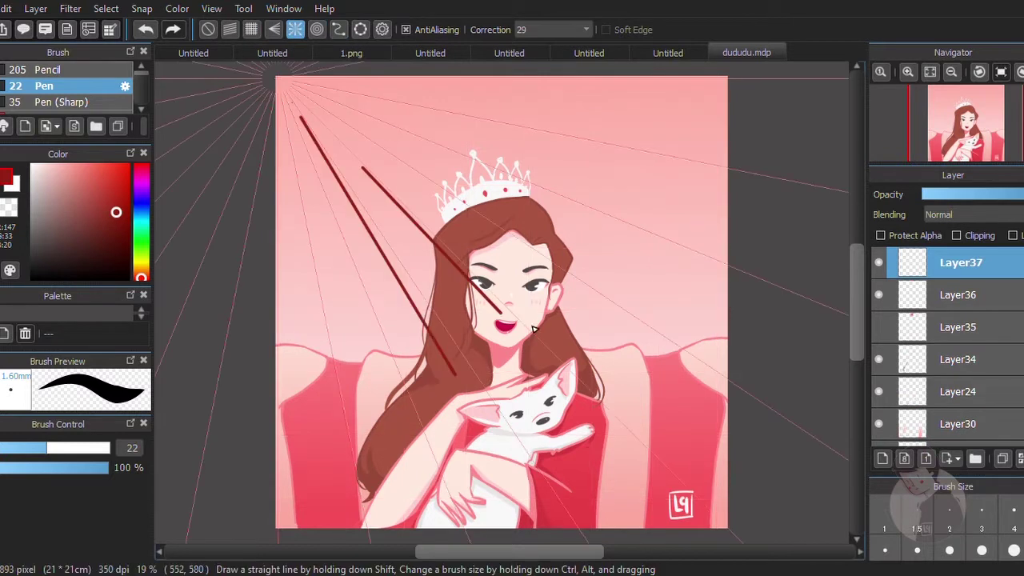
left_click(317, 30)
Draw and undo a concentric-guide test arc, then place a perspective vanishing point
left_click_drag(671, 214, 602, 341)
key("ctrl+z")
key("ctrl+z")
key("ctrl+z")
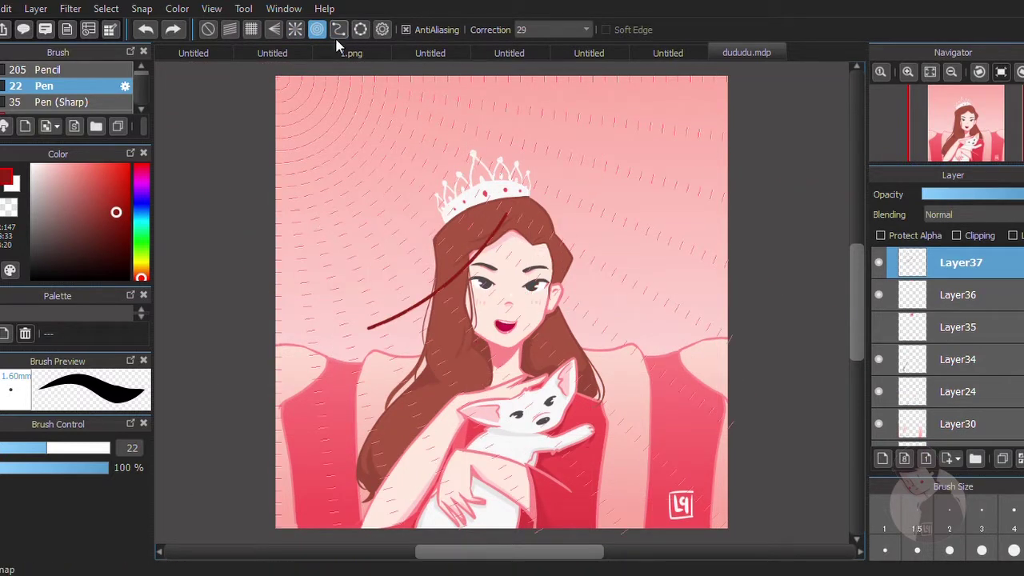
left_click(274, 29)
left_click(338, 129)
left_click(677, 269)
Draw and undo a parallel-snap test line, then switch to grid and ellipse snapping
left_click(450, 360)
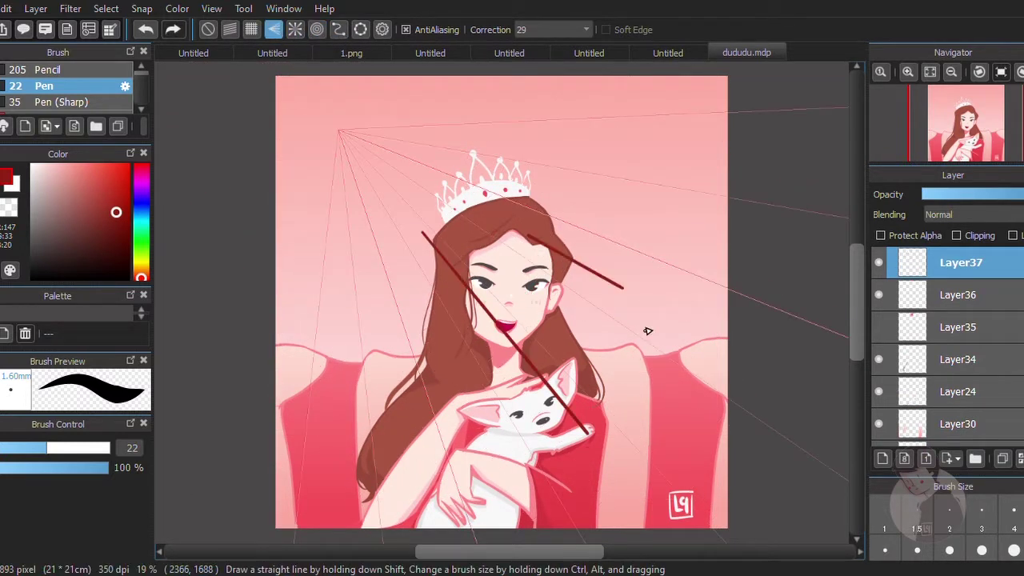
left_click(233, 29)
left_click_drag(430, 78, 385, 118)
key("ctrl+z")
left_click(251, 29)
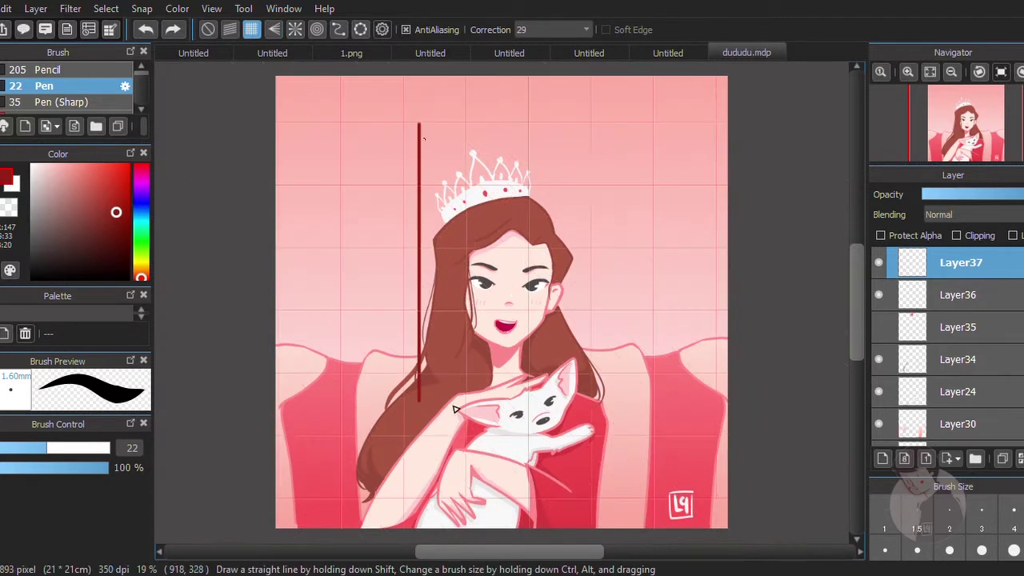
left_click(338, 30)
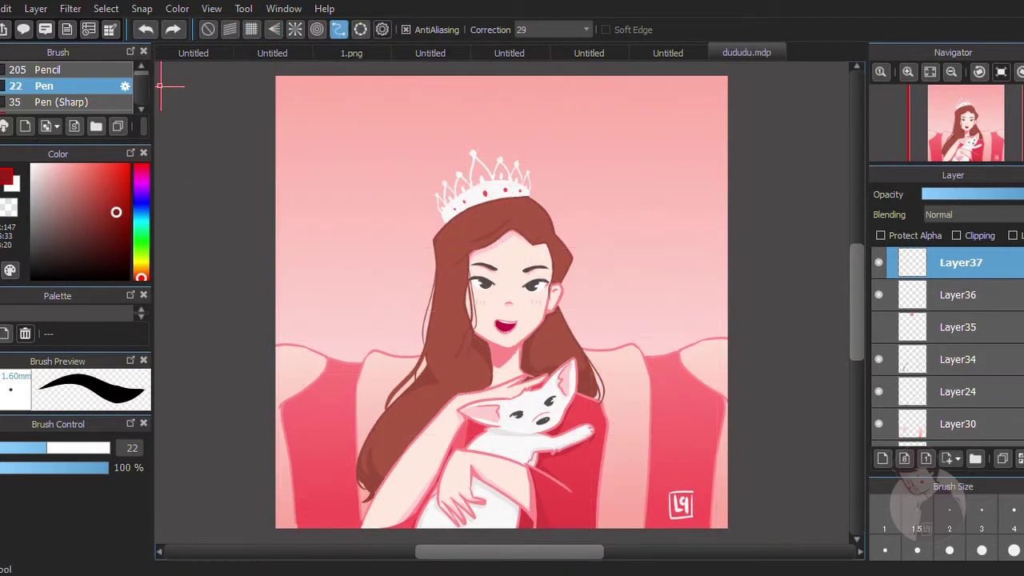
Remove the ASASASASAS text layer and return to the pen brush
key("e")
key("ctrl+v")
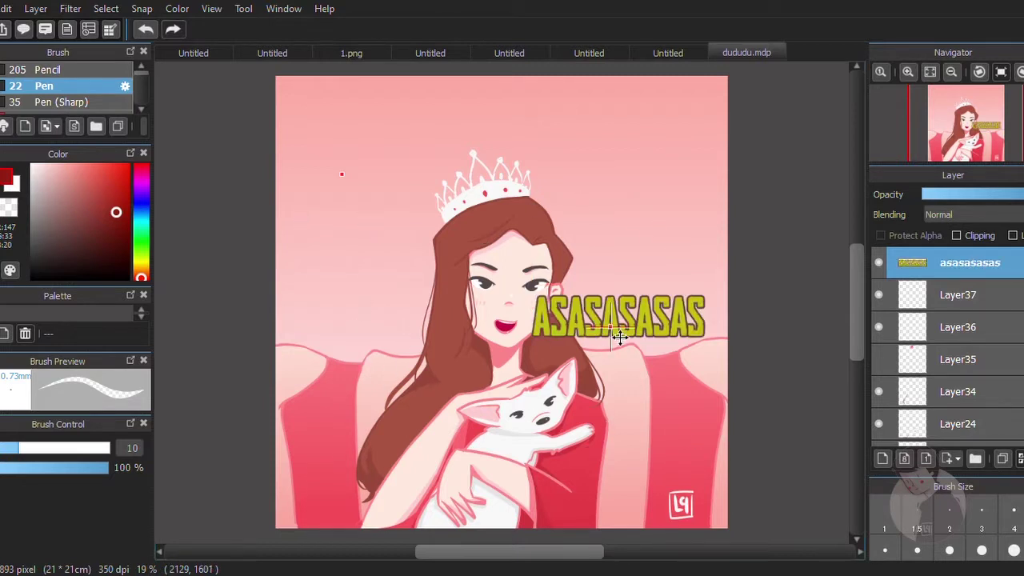
key("ctrl+z")
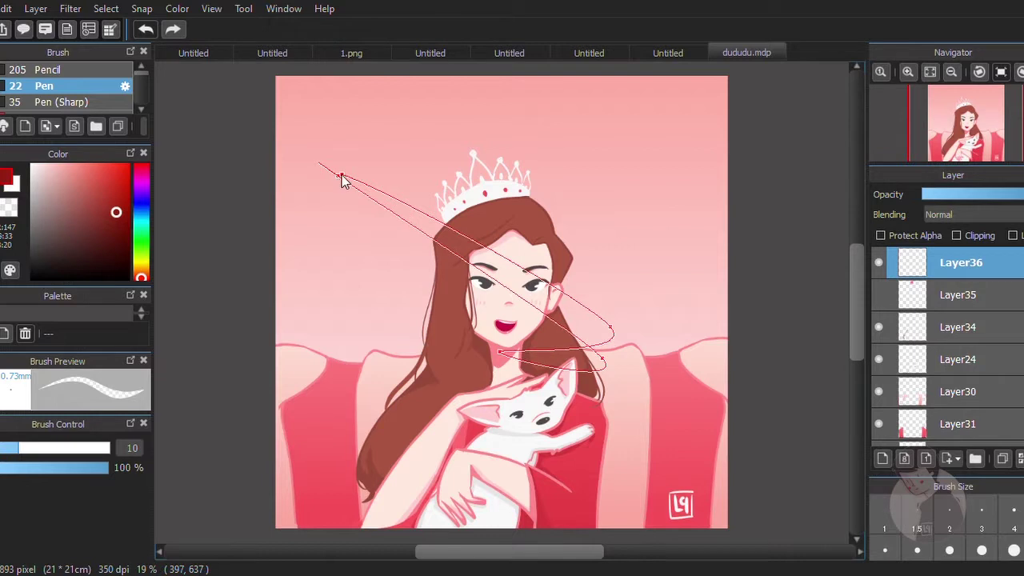
key("b")
key("Escape")
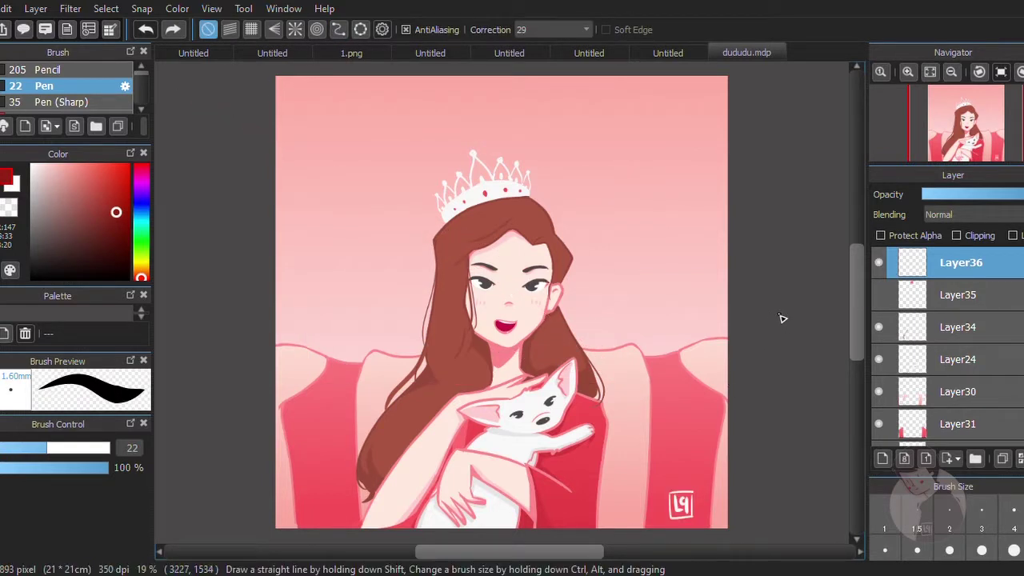
Add a new layer and draw thin red curved, diagonal and squiggle test strokes at upper right
key("ctrl+shift+n")
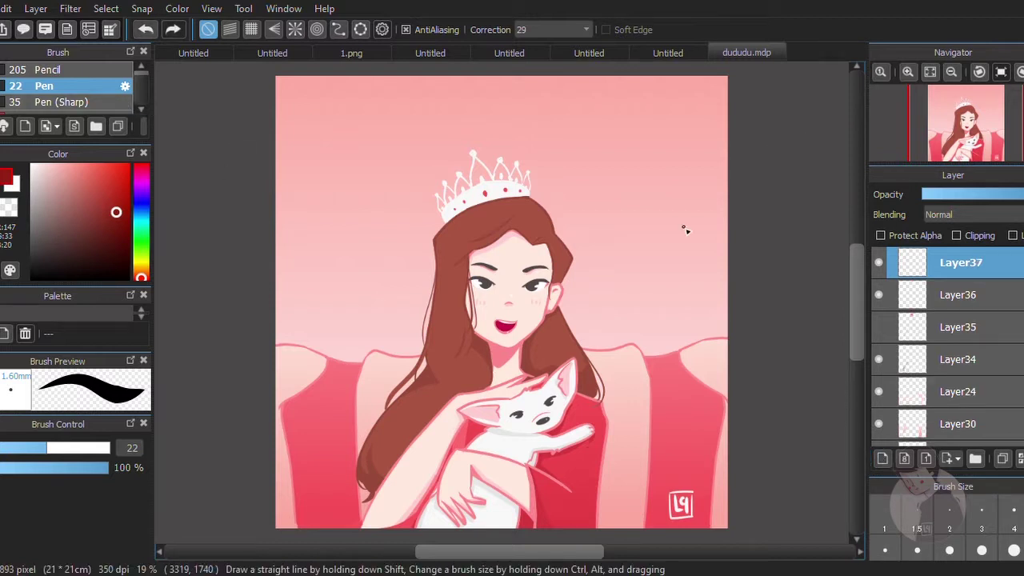
left_click_drag(677, 146, 606, 282)
left_click_drag(663, 188, 593, 355)
left_click_drag(666, 239, 630, 339)
left_click_drag(709, 209, 658, 331)
scroll(552, 29, "down", 10)
left_click_drag(560, 153, 568, 202)
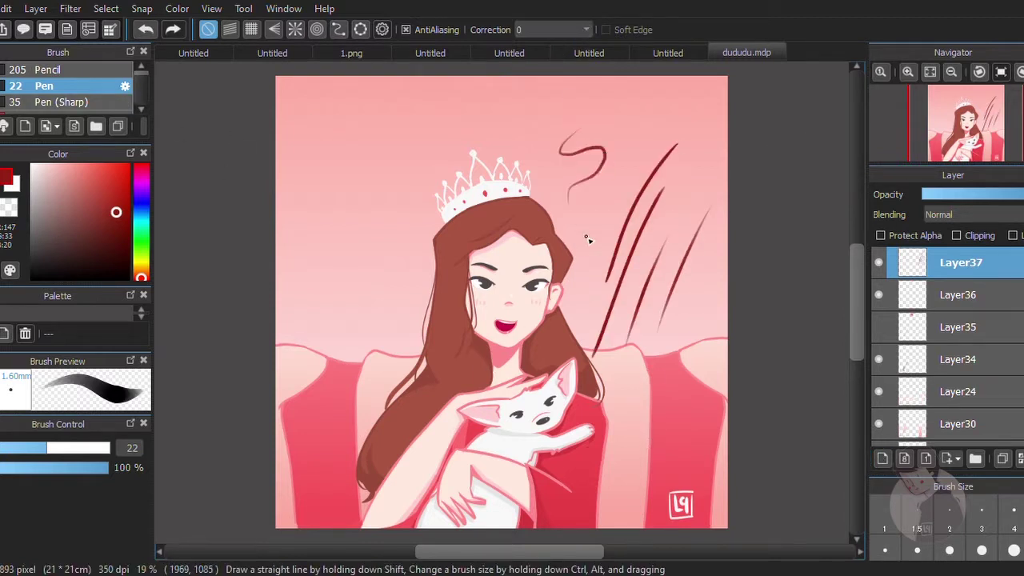
mouse_move(621, 127)
left_mouse_down()
mouse_move(604, 207)
mouse_move(651, 152)
left_mouse_up()
scroll(552, 30, "up", 20)
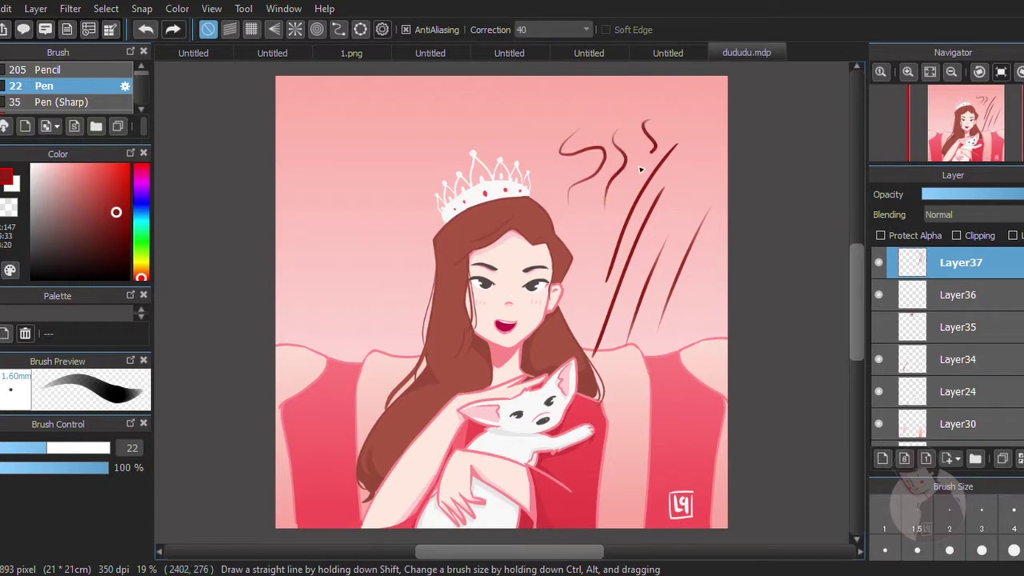
Draw three thin red diagonal strokes with low correction, then hide Layer37
left_click_drag(483, 115, 282, 215)
scroll(527, 34, "down", 20)
left_click_drag(441, 111, 329, 163)
left_click_drag(432, 128, 317, 180)
left_click(879, 263)
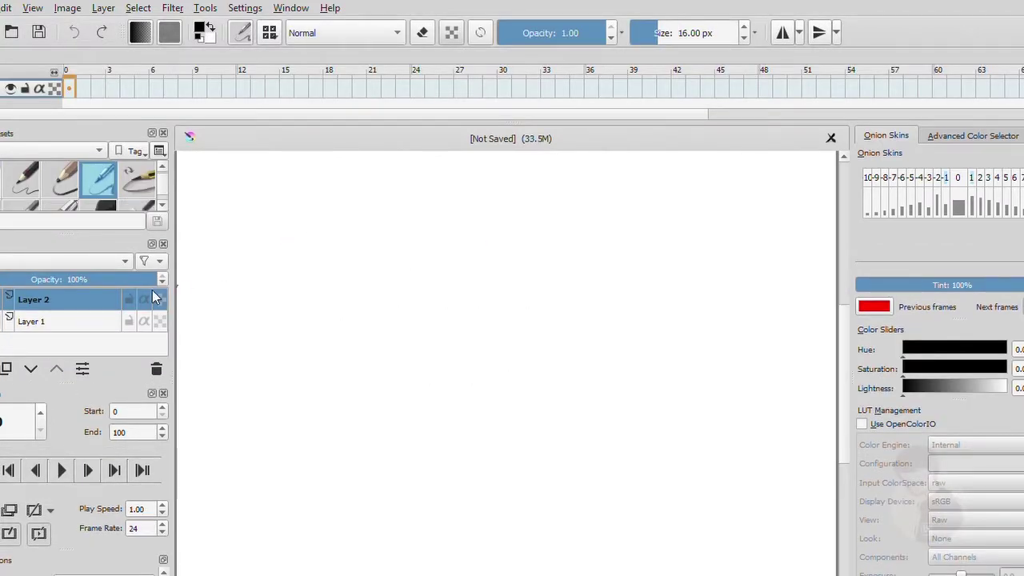
Test a light pencil preset, then a 186 px soft brush, and switch to Layer 1
left_click(61, 178)
left_click_drag(226, 211, 464, 364)
left_click_drag(644, 33, 693, 33)
mouse_move(433, 274)
left_mouse_down()
mouse_move(711, 322)
mouse_move(724, 336)
left_mouse_up()
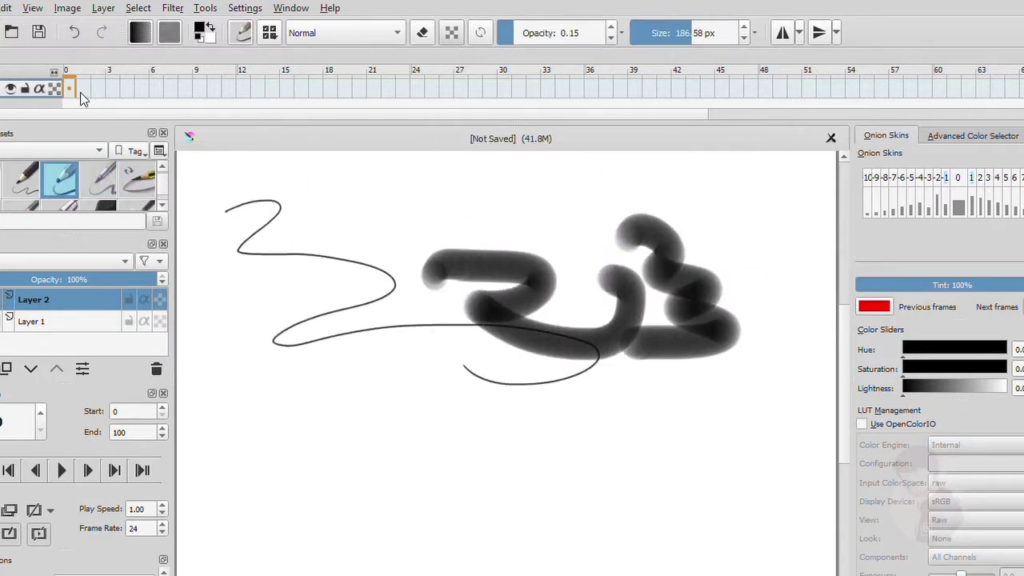
left_click(33, 321)
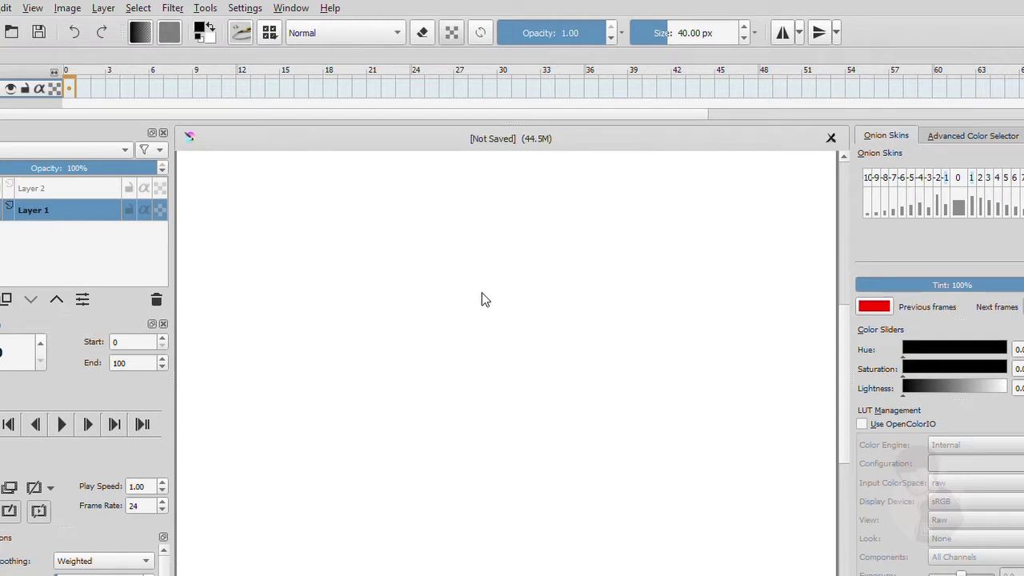
Draw four wavy test strokes of increasing thickness
left_click_drag(540, 304, 661, 277)
left_click_drag(537, 368, 701, 355)
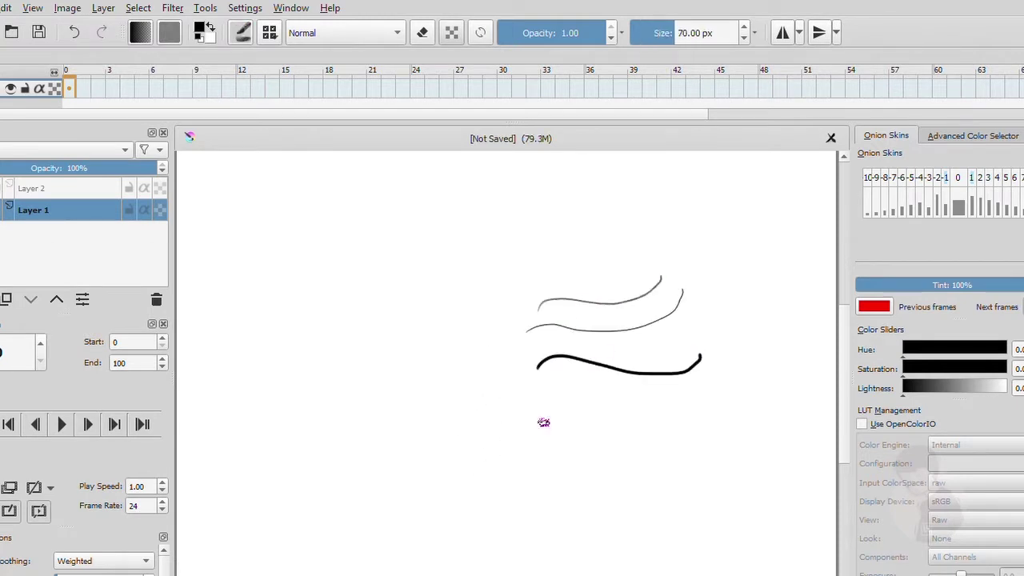
left_click_drag(542, 416, 753, 402)
left_click_drag(544, 463, 756, 484)
Paint thick black test strokes and a thinner upward stroke over the drawing
left_click_drag(528, 300, 684, 212)
left_click_drag(608, 220, 583, 352)
left_click_drag(732, 260, 679, 404)
left_click_drag(824, 344, 769, 415)
mouse_move(560, 344)
left_mouse_down()
mouse_move(532, 456)
mouse_move(716, 476)
left_mouse_up()
left_click_drag(522, 240, 703, 192)
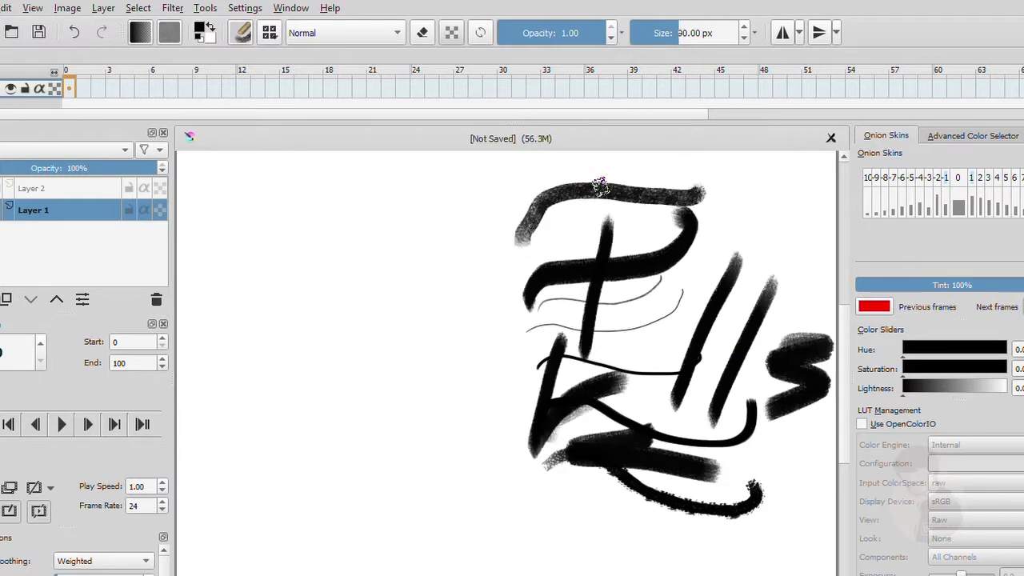
left_click_drag(618, 328, 796, 251)
Delete Layer 1, add an empty layer, try another preset, and undo until the canvas is blank
left_click(156, 300)
key("Insert")
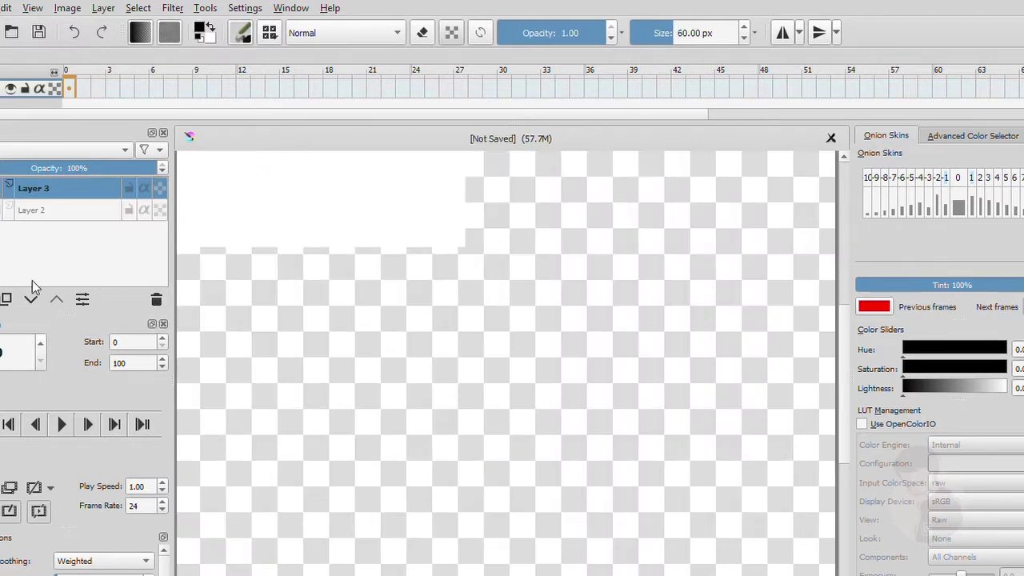
mouse_move(537, 222)
left_mouse_down()
mouse_move(594, 270)
mouse_move(613, 357)
left_mouse_up()
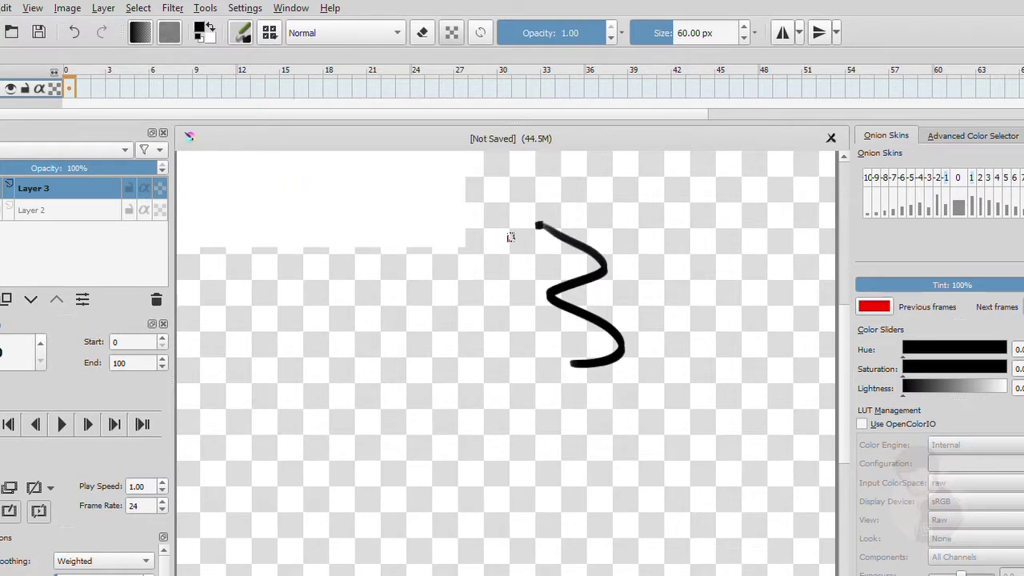
key("ctrl+z")
left_click(138, 180)
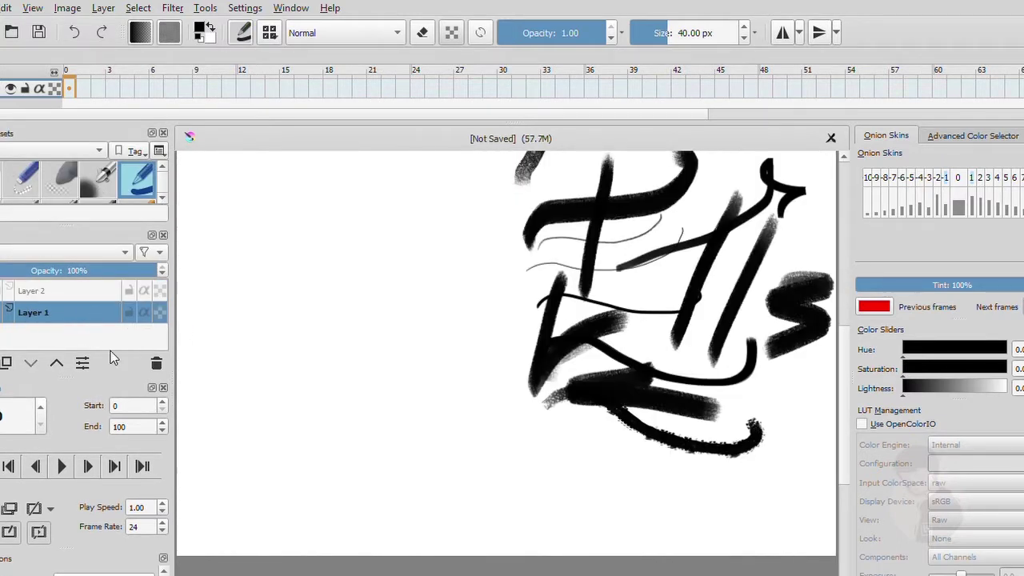
key("ctrl+z")
key("ctrl+z")
key("ctrl+z")
key("ctrl+z")
key("ctrl+z")
key("ctrl+z")
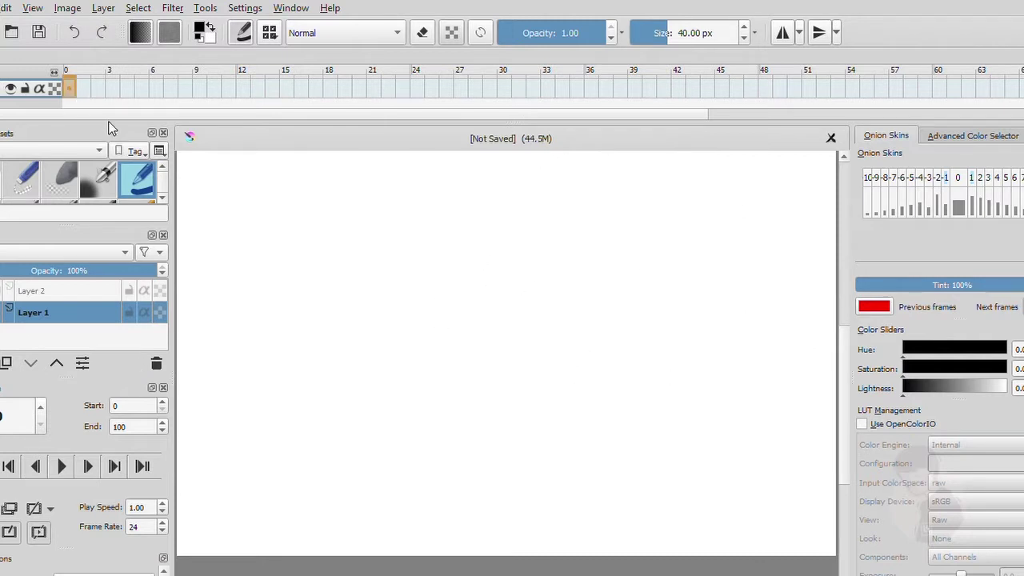
Draw a stick figure on frame 0 with a ground line beneath it
left_click_drag(460, 233, 463, 244)
left_click_drag(456, 308, 452, 404)
mouse_move(455, 320)
left_mouse_down()
mouse_move(418, 350)
mouse_move(496, 343)
left_mouse_up()
left_click_drag(452, 400, 428, 446)
left_click_drag(453, 404, 482, 432)
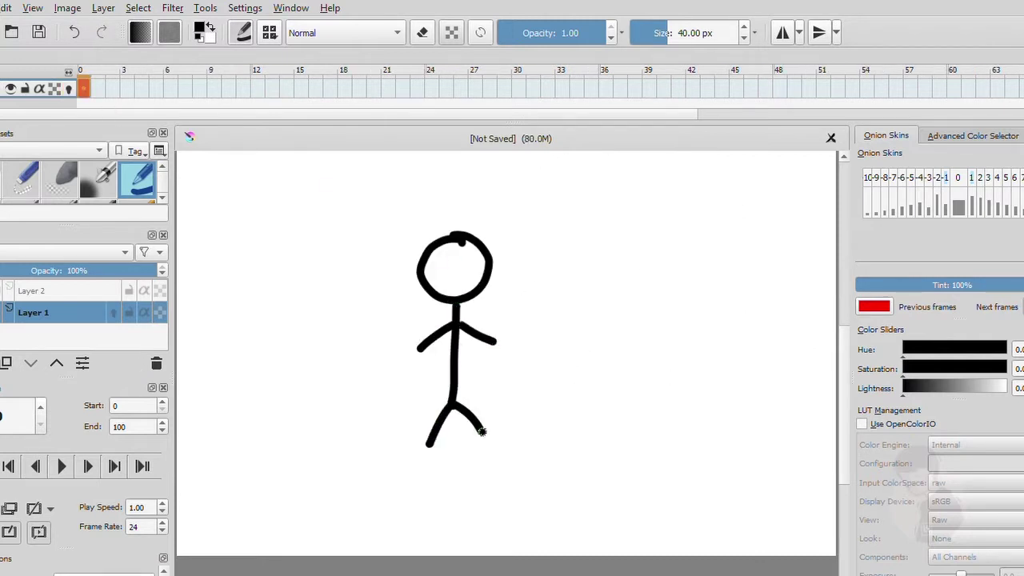
left_click_drag(349, 458, 789, 460)
Enable the onion skin and move the frame-4 keyframe to frame 3
left_click(140, 88)
left_click(959, 180)
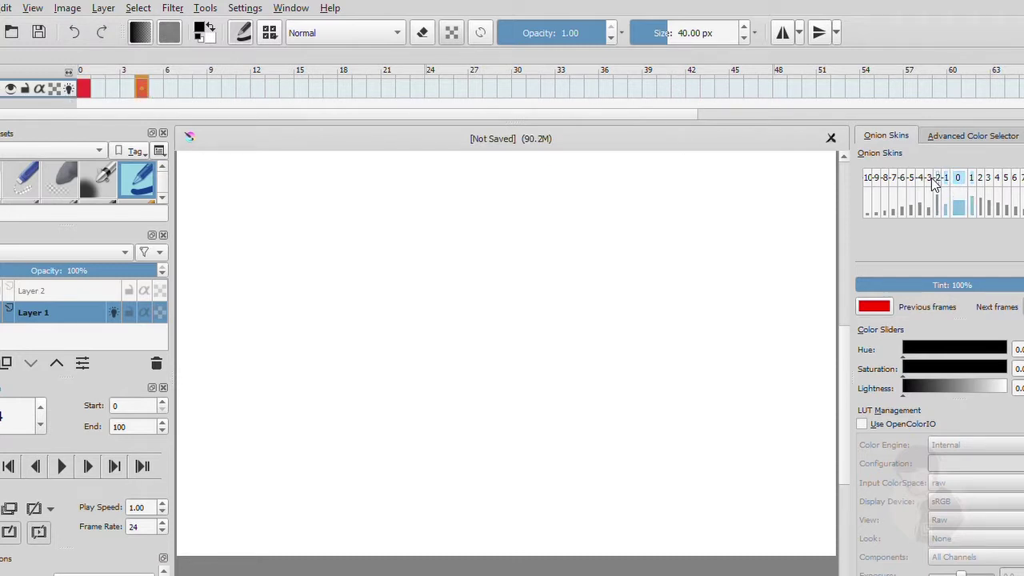
mouse_move(136, 91)
left_mouse_down()
mouse_move(136, 100)
mouse_move(128, 89)
left_mouse_up()
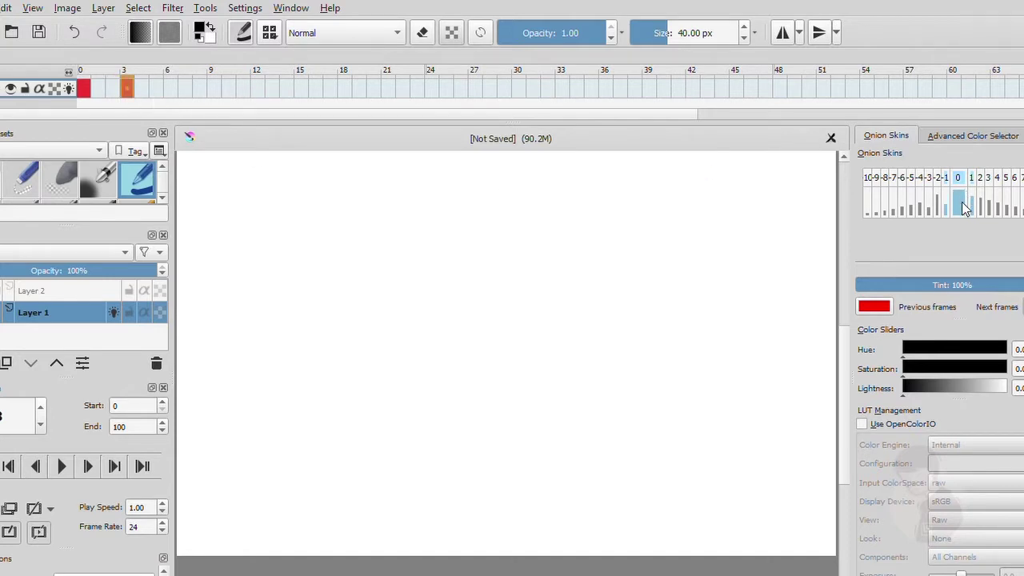
left_click(84, 89)
left_click(129, 92)
Zoom out, try a test S stroke on frame 3, and undo it
key("minus")
left_click_drag(530, 276, 476, 364)
key("ctrl+z")
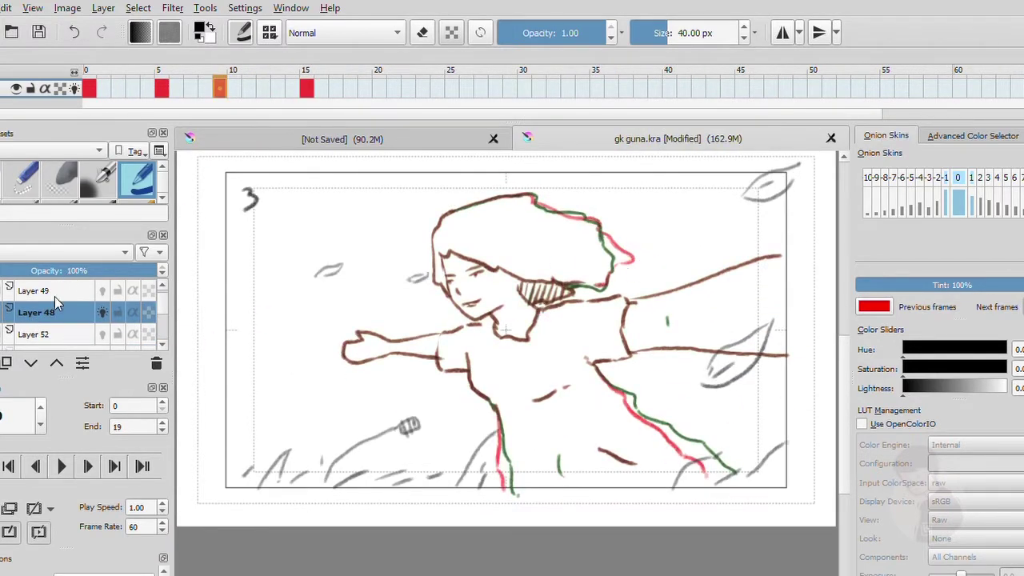
Turn off Layer 48's onion skins and play the animation, lowering the frame rate to 38 fps
left_click(102, 313)
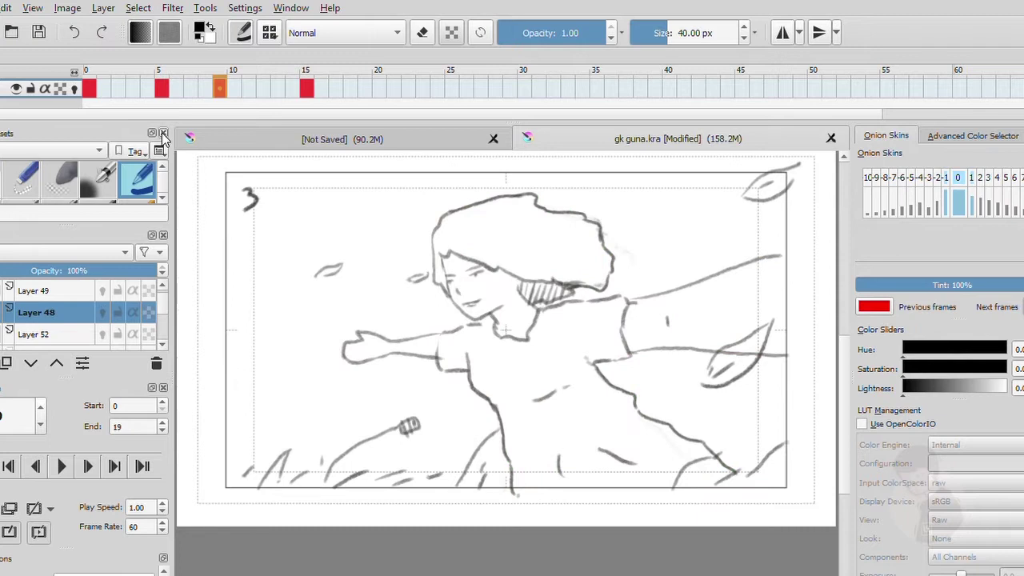
left_click(61, 466)
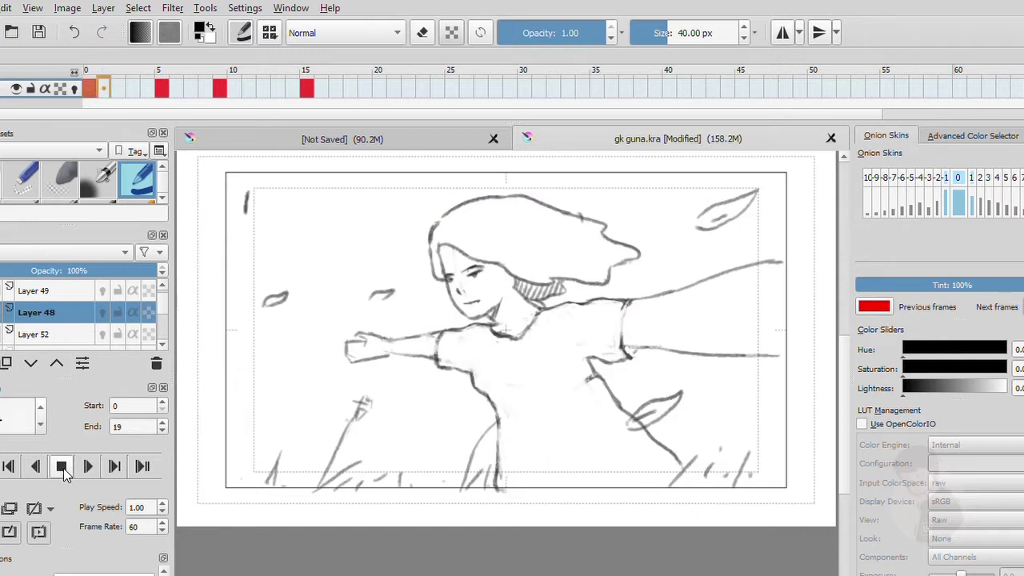
left_click(164, 531)
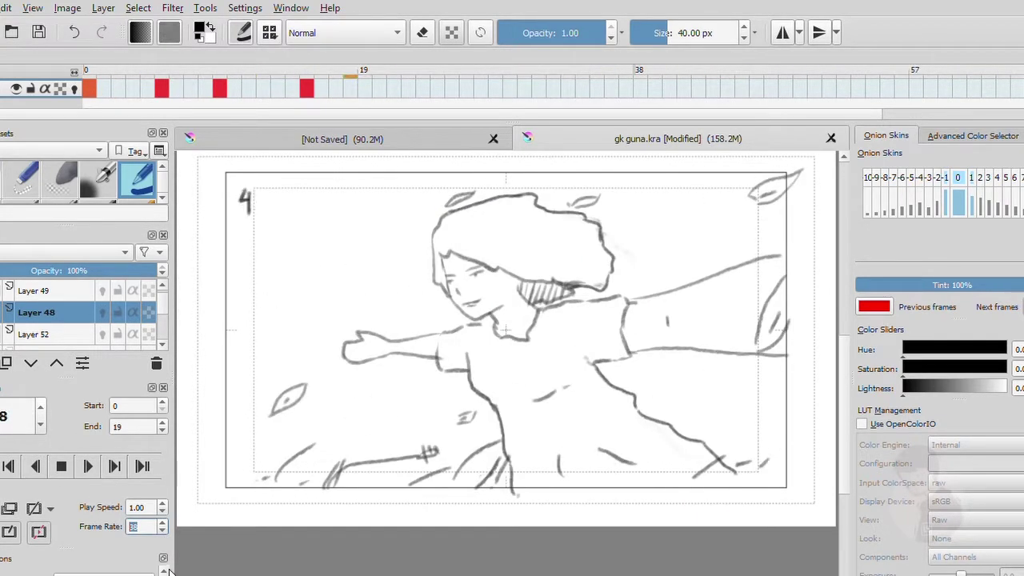
left_click(60, 466)
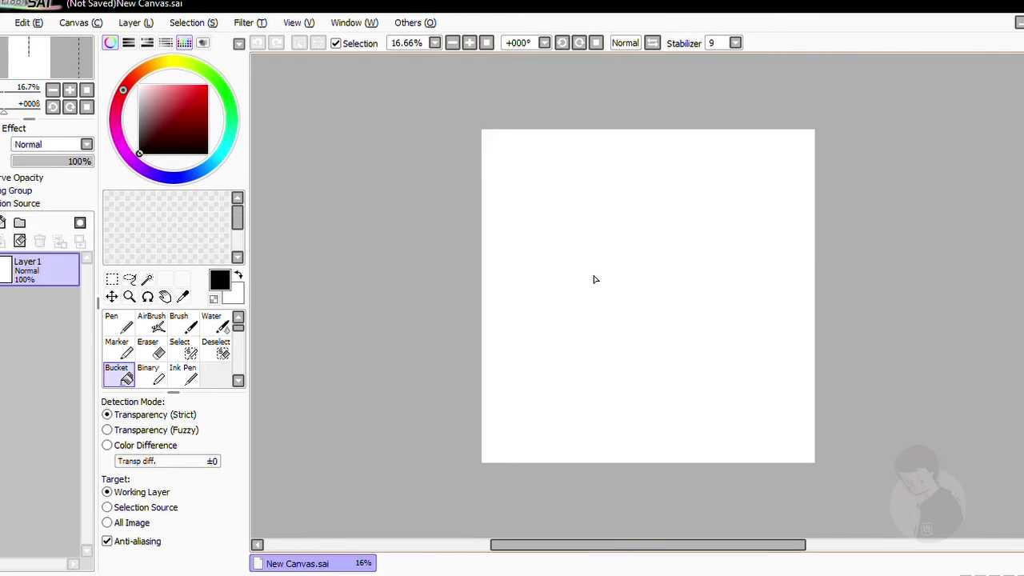
Draw a looping pen test stroke on Layer1, then add Linework1 above it
left_click(118, 327)
left_click_drag(594, 342, 599, 376)
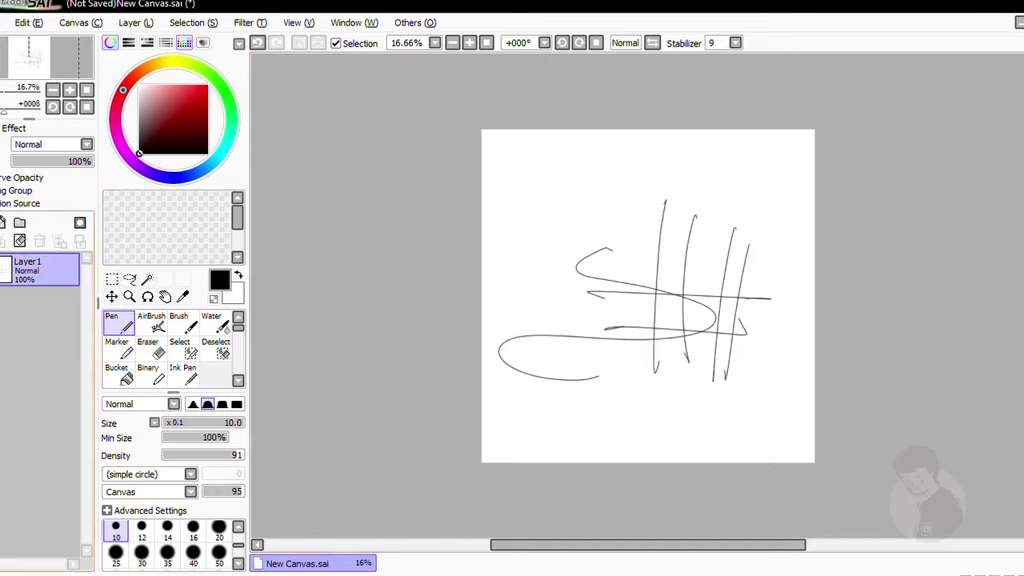
left_click(3, 223)
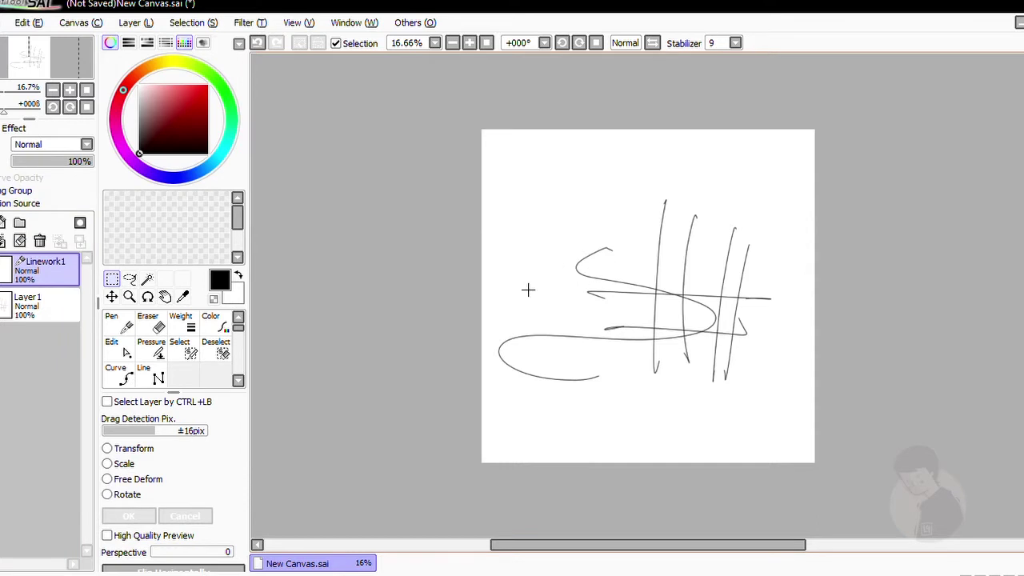
Clear the sketch strokes and draw a closed curved blob with the Curve tool
left_click_drag(519, 228, 774, 249)
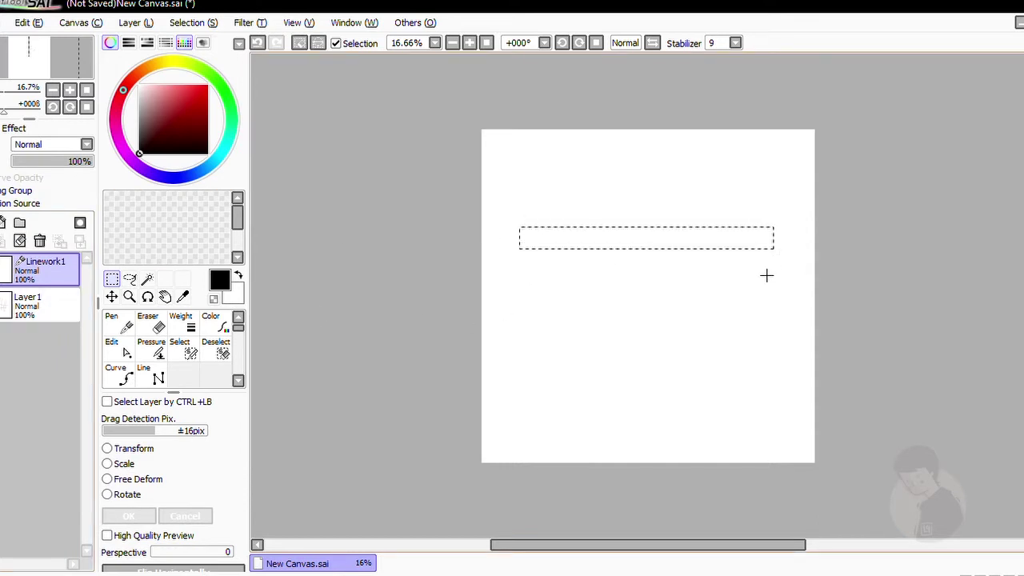
key("ctrl+d")
left_click(118, 374)
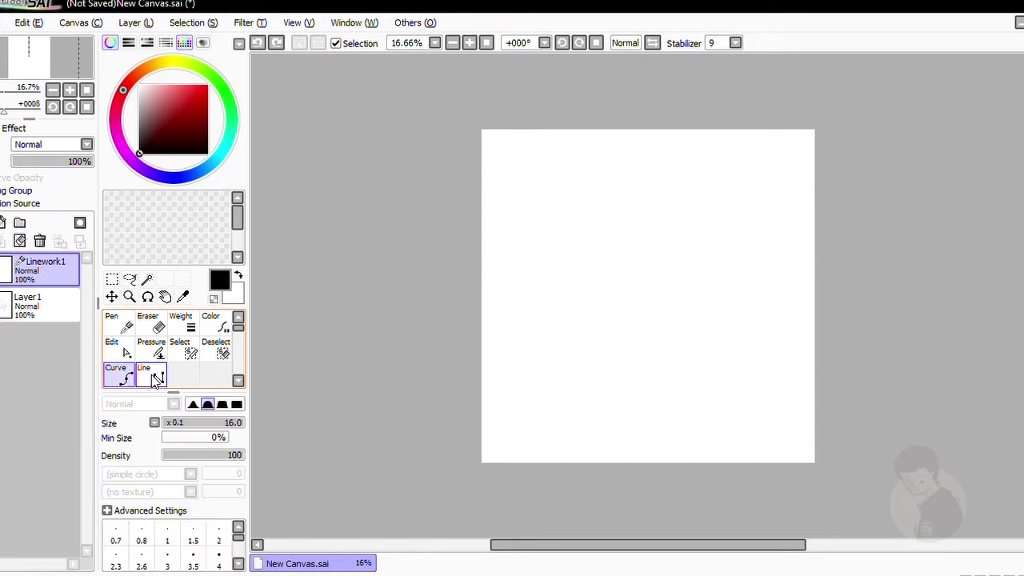
left_click(694, 226)
left_click(774, 320)
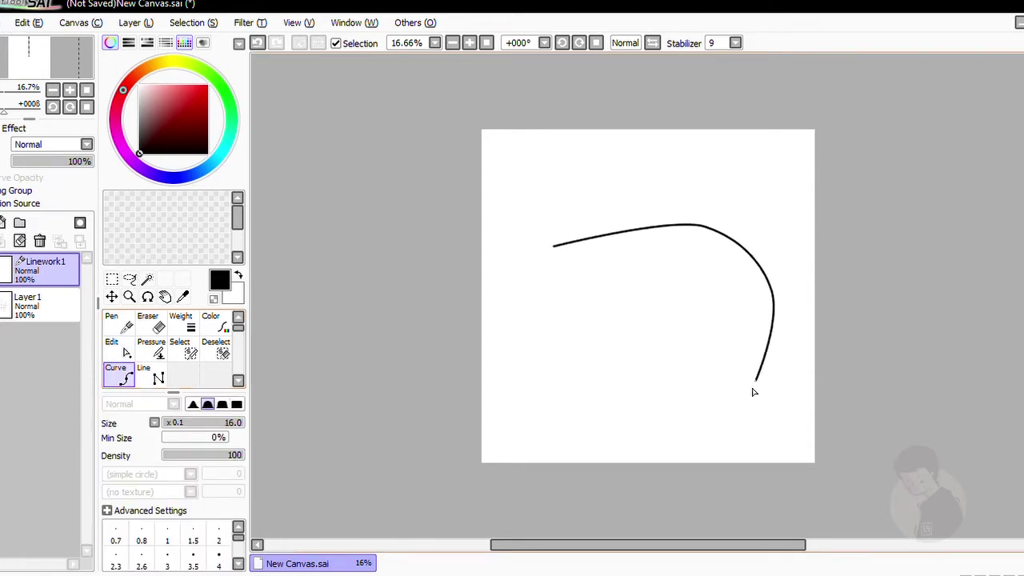
left_click(633, 425)
left_click(516, 344)
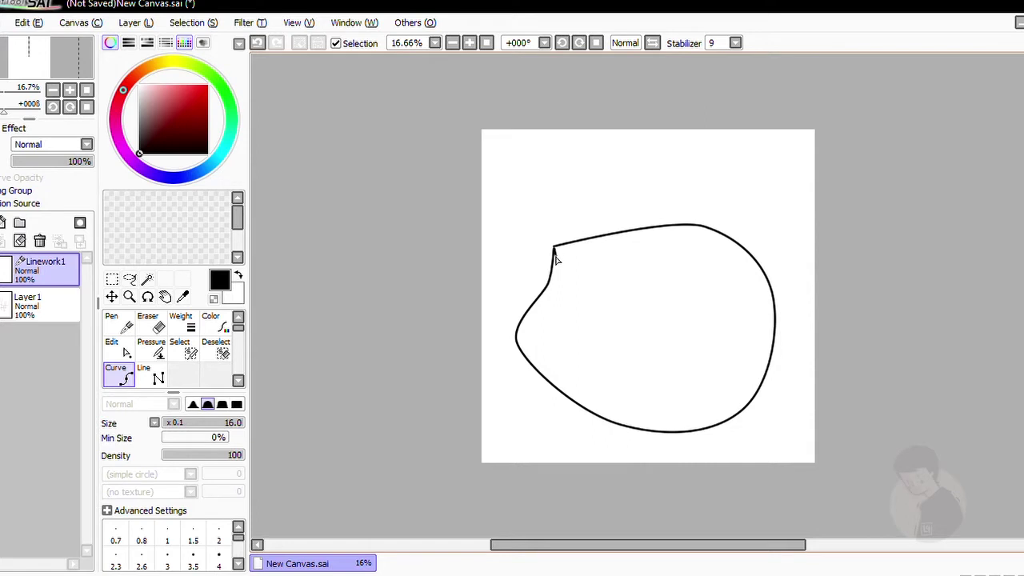
Draw a closed, thick polygon with the Line tool at size 20
left_click(148, 373)
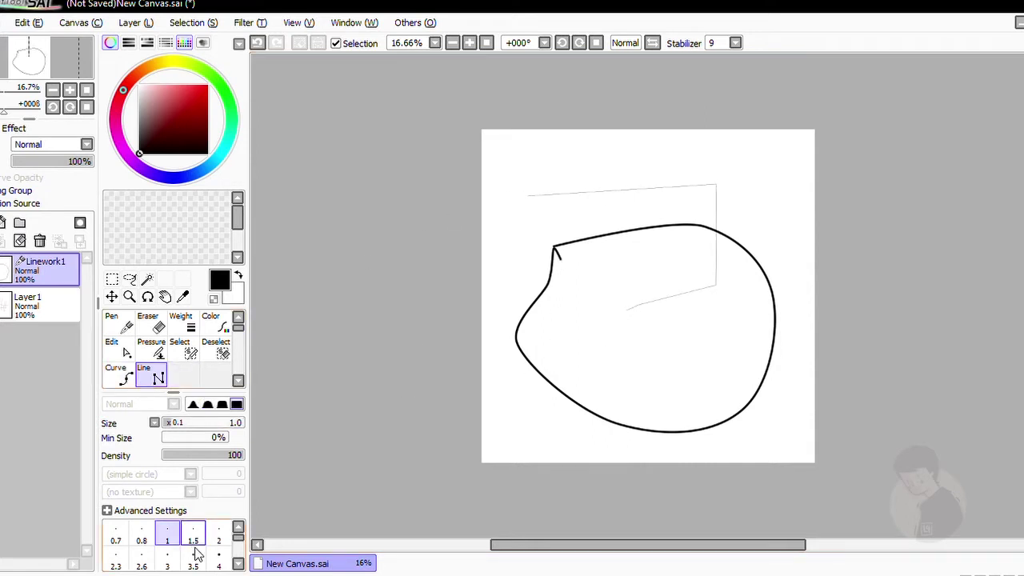
scroll(196, 552, "down", 3)
left_click(218, 530)
left_click(577, 163)
left_click(676, 245)
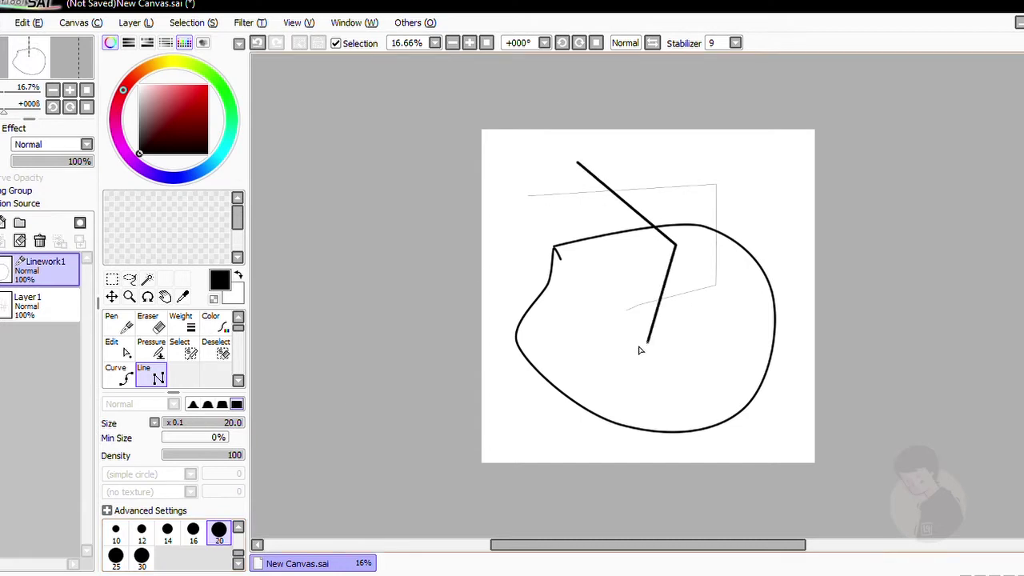
left_click(621, 352)
left_click(681, 430)
left_click(759, 314)
left_click(791, 165)
left_click(723, 156)
left_click(577, 162)
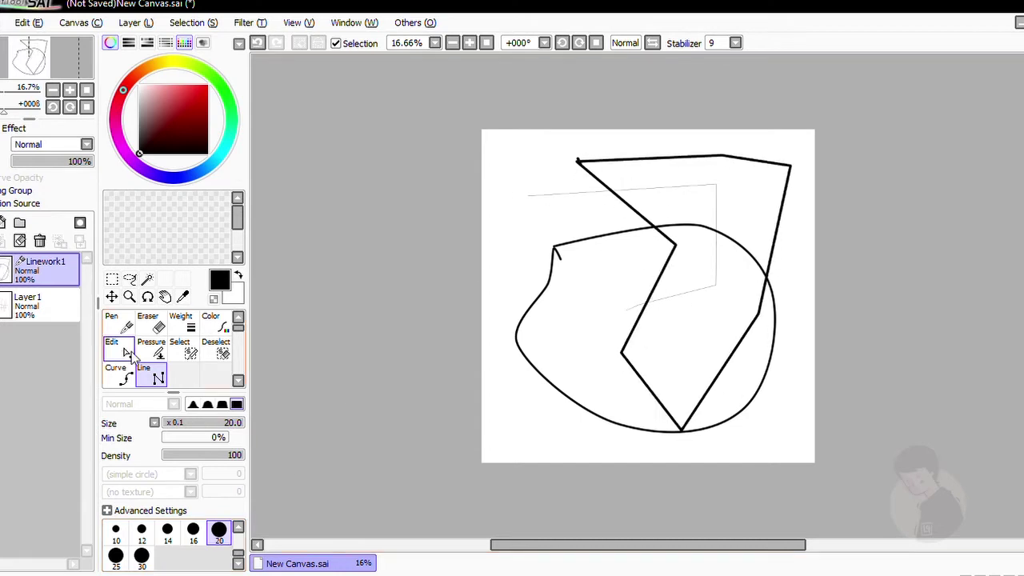
Add Layer2 and test a red Bucket fill, then undo the whole-canvas fill
left_click(3, 223)
left_click(116, 373)
left_click_drag(207, 116, 186, 86)
left_click(715, 200)
key("ctrl+z")
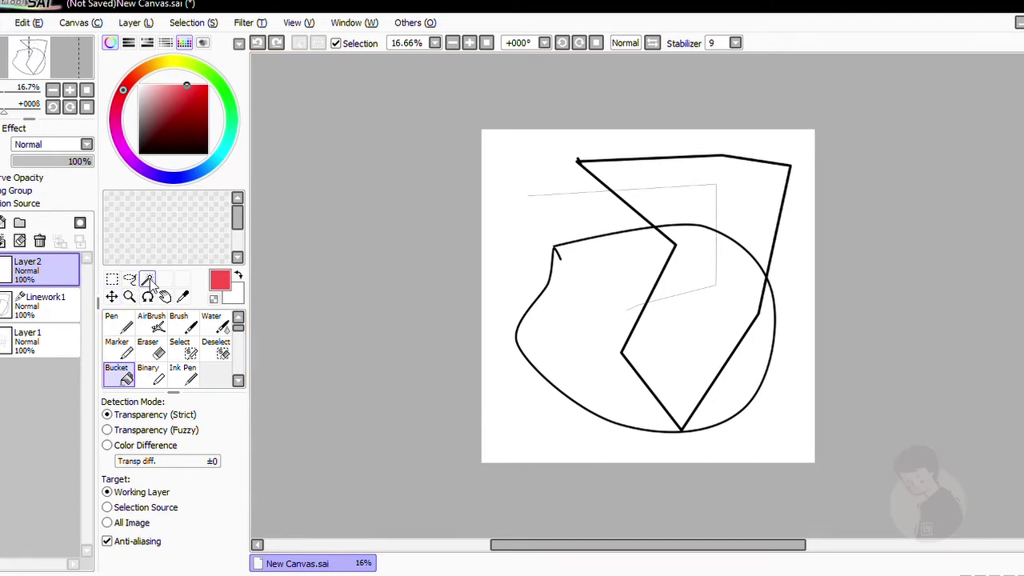
Magic Wand-select the polygon's upper, lower and left regions on Linework1
left_click(147, 278)
left_click(44, 305)
left_click(731, 192)
left_click(725, 295)
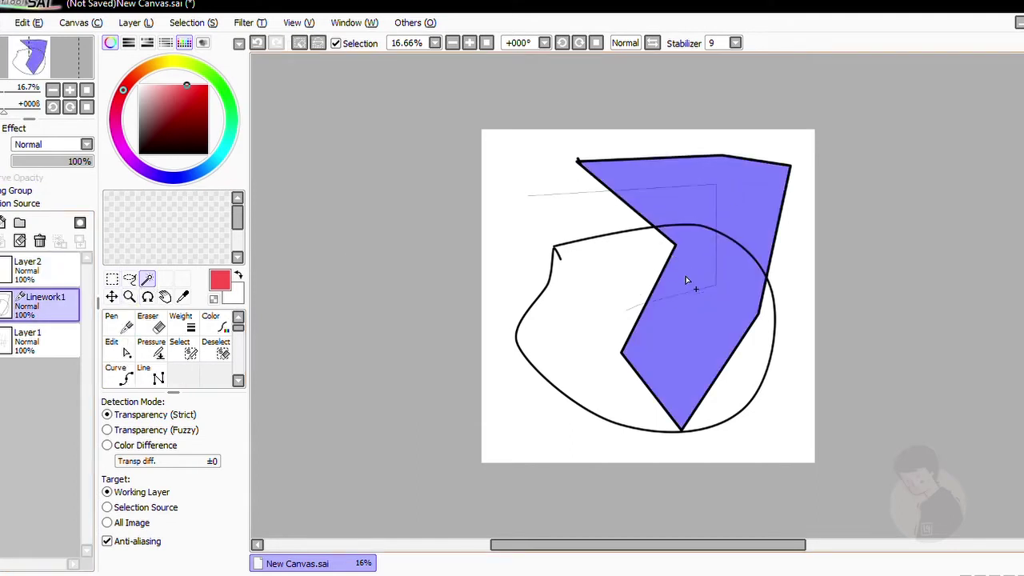
left_click(599, 313)
Bucket-fill the lower-right region red on Layer2, undoing a stray left fill
left_click(28, 268)
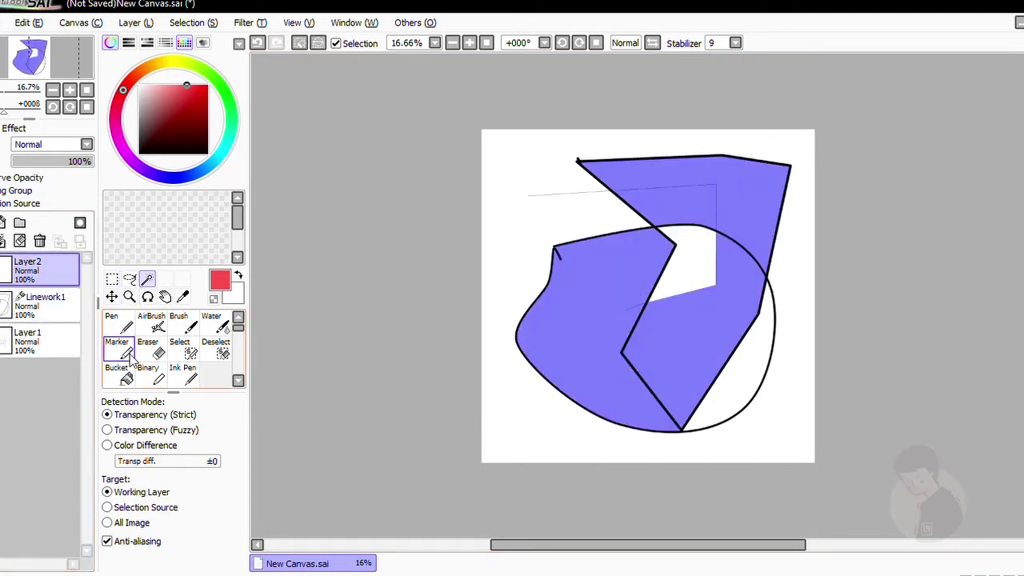
left_click(116, 373)
left_click(646, 347)
left_click(572, 320)
key("ctrl+z")
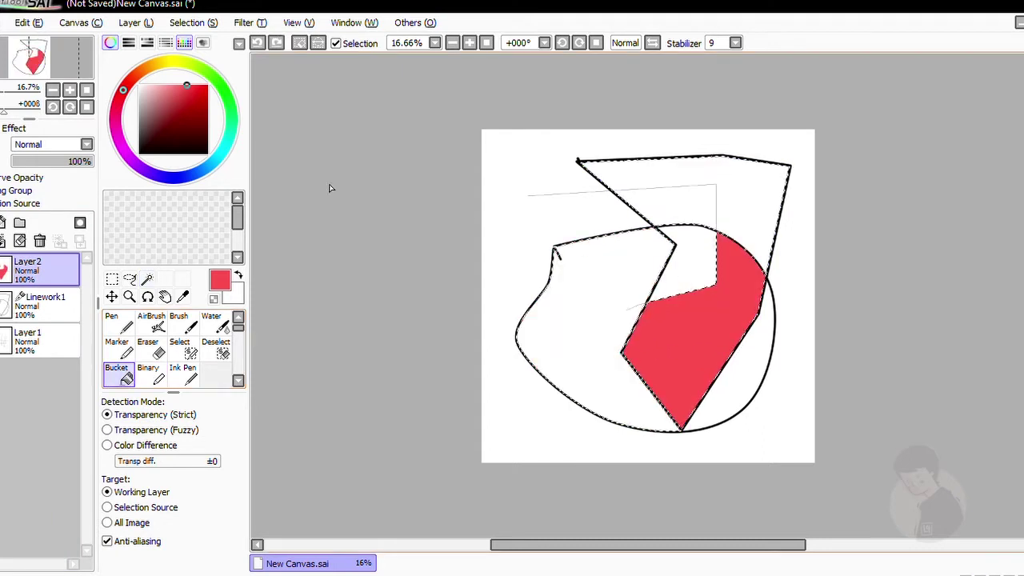
Fill the left and top regions light pink, deselect, and hide Linework1
left_click(155, 91)
left_click(576, 337)
left_click(705, 188)
key("ctrl+d")
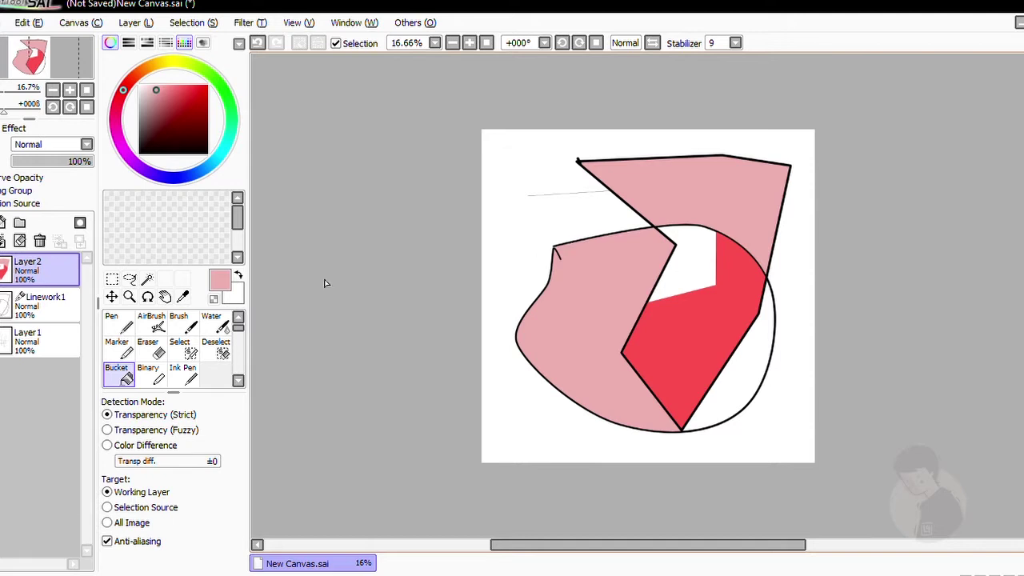
left_click(6, 305)
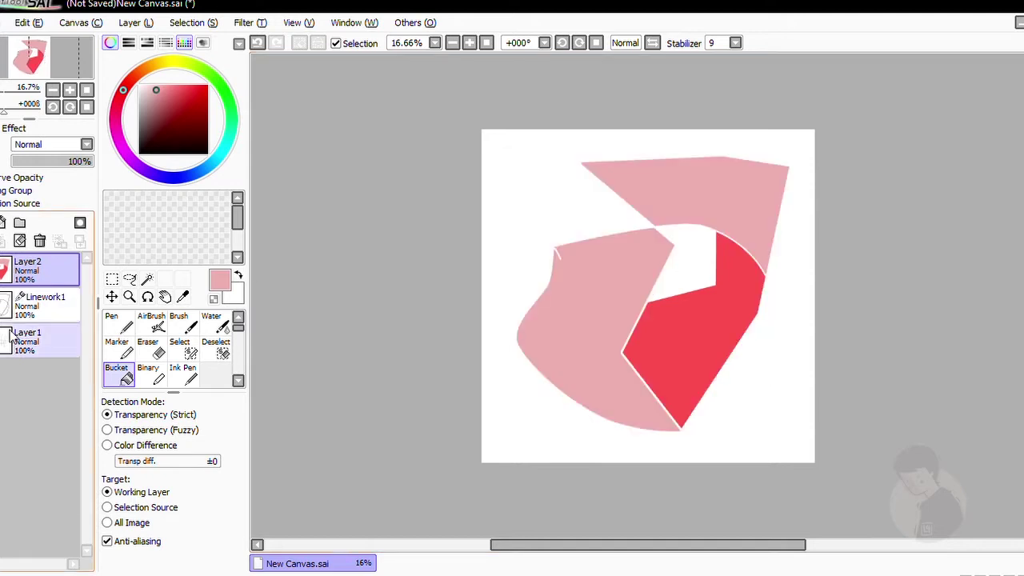
Add Layer3 above Layer1 and paint soft pink AirBrush strokes at size 300
left_click(40, 340)
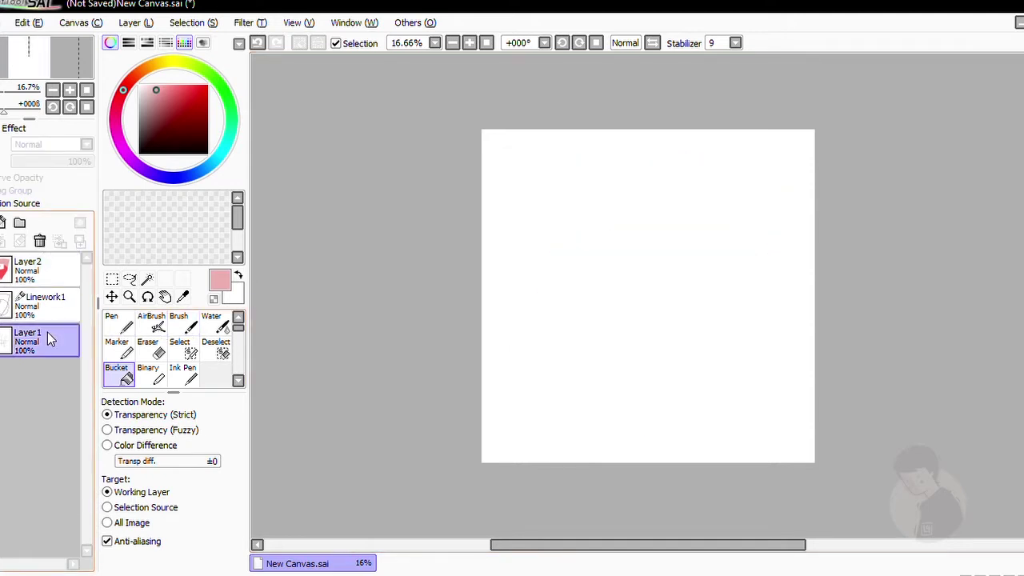
left_click(3, 223)
left_click(152, 322)
mouse_move(607, 309)
left_mouse_down()
mouse_move(597, 395)
mouse_move(652, 412)
left_mouse_up()
left_click(191, 532)
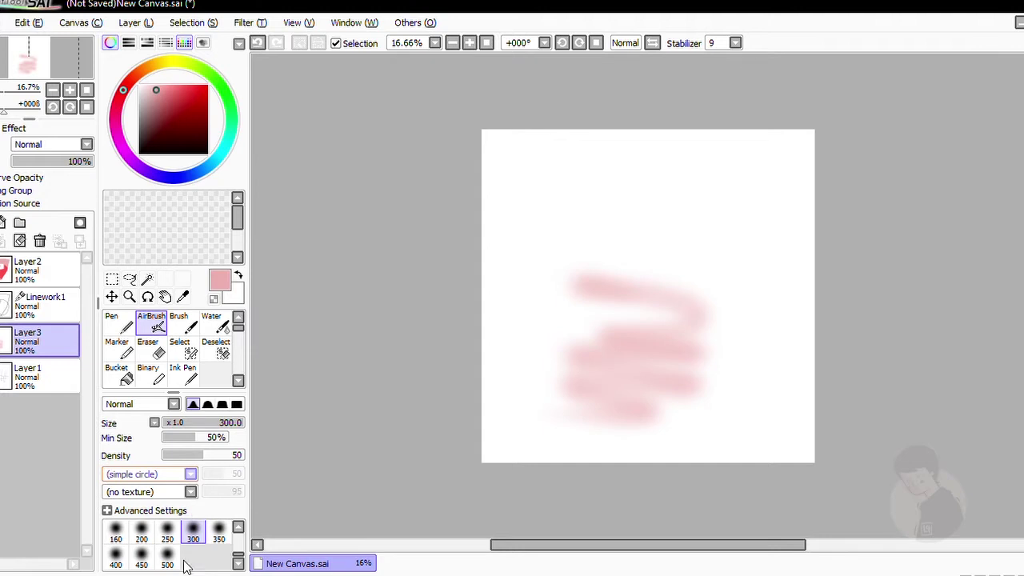
mouse_move(632, 206)
left_mouse_down()
mouse_move(681, 247)
mouse_move(505, 374)
left_mouse_up()
Test a thin Brush loop and a faint Marker arc, and erase a zigzag through the pink
key("b")
left_click_drag(501, 319, 522, 340)
left_click_drag(683, 423, 663, 345)
left_click(117, 346)
left_click_drag(565, 328, 604, 350)
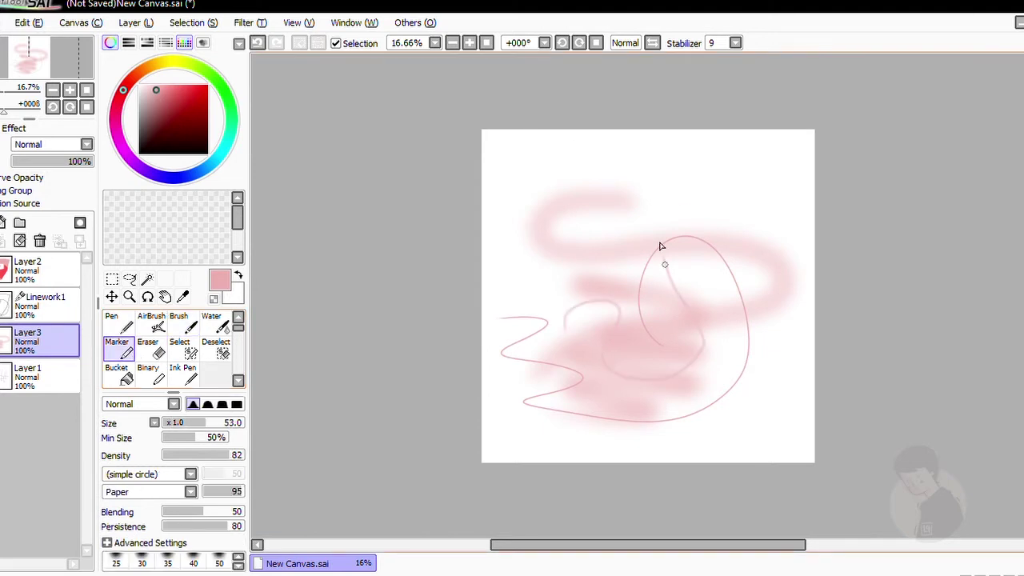
left_click(148, 346)
mouse_move(612, 302)
left_mouse_down()
mouse_move(667, 332)
mouse_move(636, 414)
mouse_move(690, 276)
left_mouse_up()
Draw bold pink S and H letter shapes with the Binary pen
left_click(148, 373)
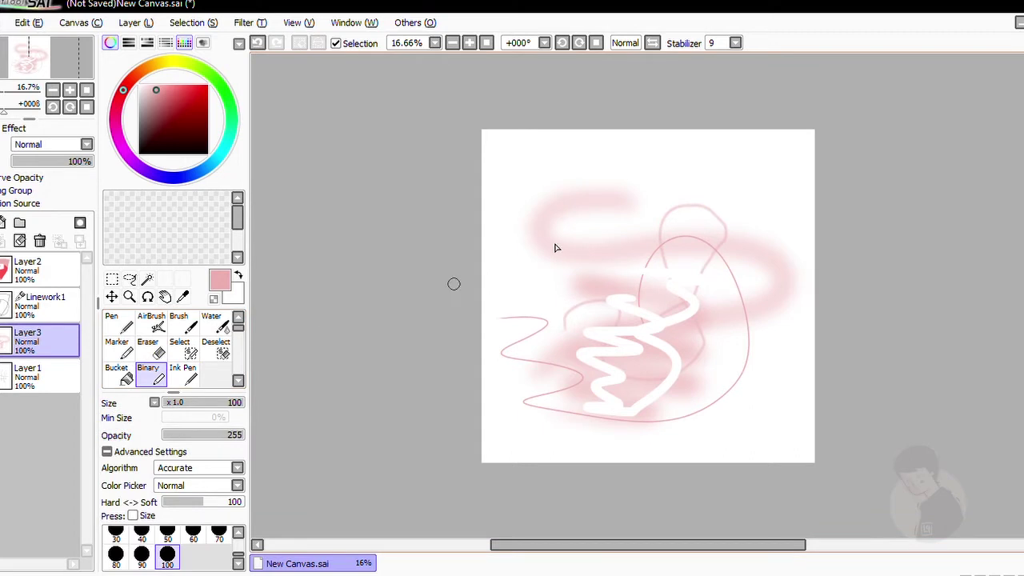
left_click_drag(570, 215, 588, 297)
mouse_move(605, 172)
left_mouse_down()
mouse_move(589, 296)
mouse_move(616, 308)
left_mouse_up()
left_click_drag(670, 188, 658, 286)
mouse_move(588, 234)
left_mouse_down()
mouse_move(689, 238)
mouse_move(687, 309)
left_mouse_up()
Add Pen zigzag lines, a Water blend stroke and a bottom-right # mark, then nudge Layer3 up
key("n")
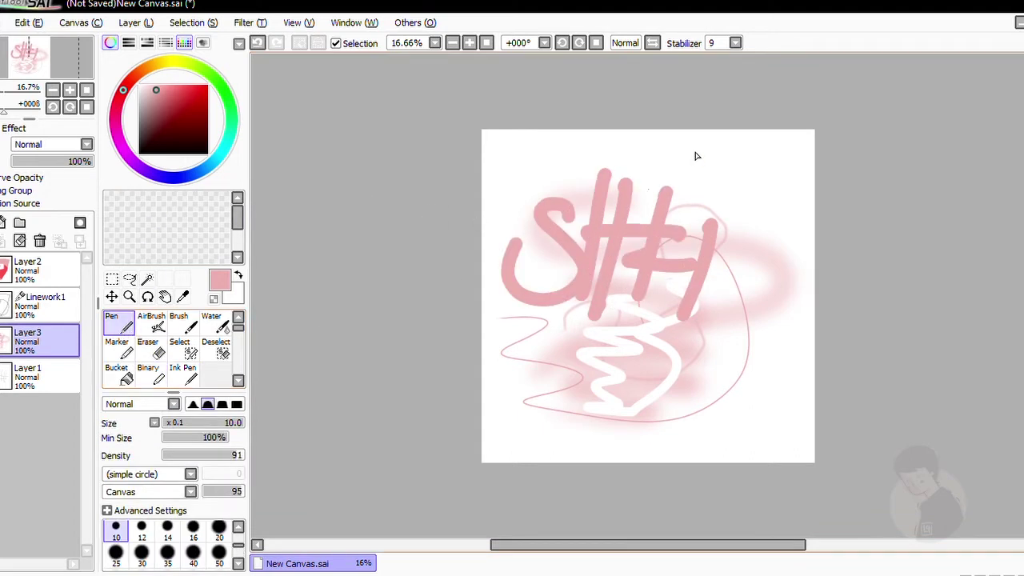
left_click_drag(476, 342, 483, 329)
left_click(214, 323)
mouse_move(585, 336)
left_mouse_down()
mouse_move(568, 373)
mouse_move(808, 457)
left_mouse_up()
left_click_drag(738, 463, 799, 392)
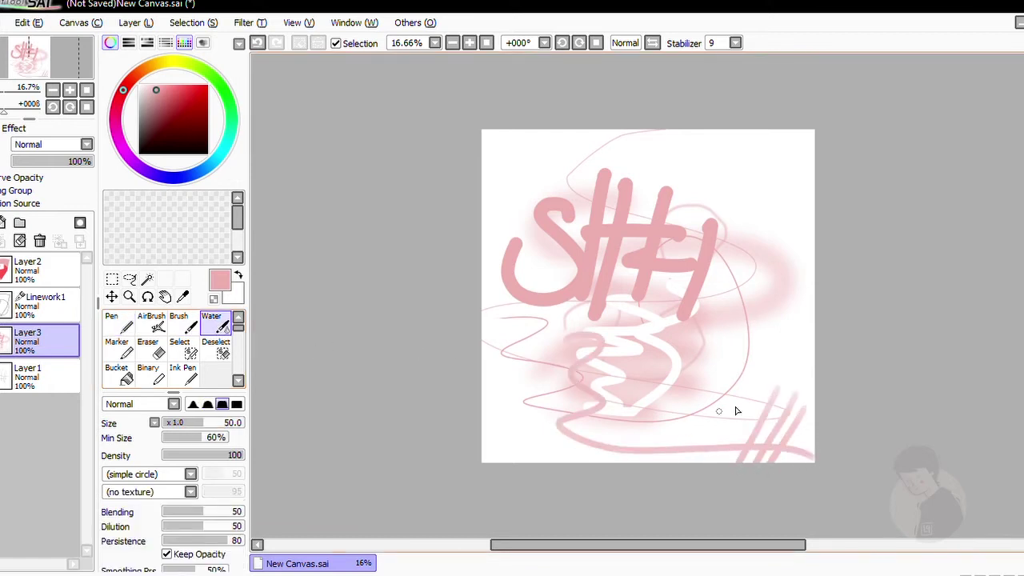
left_click_drag(733, 402, 812, 427)
left_click_drag(713, 420, 803, 446)
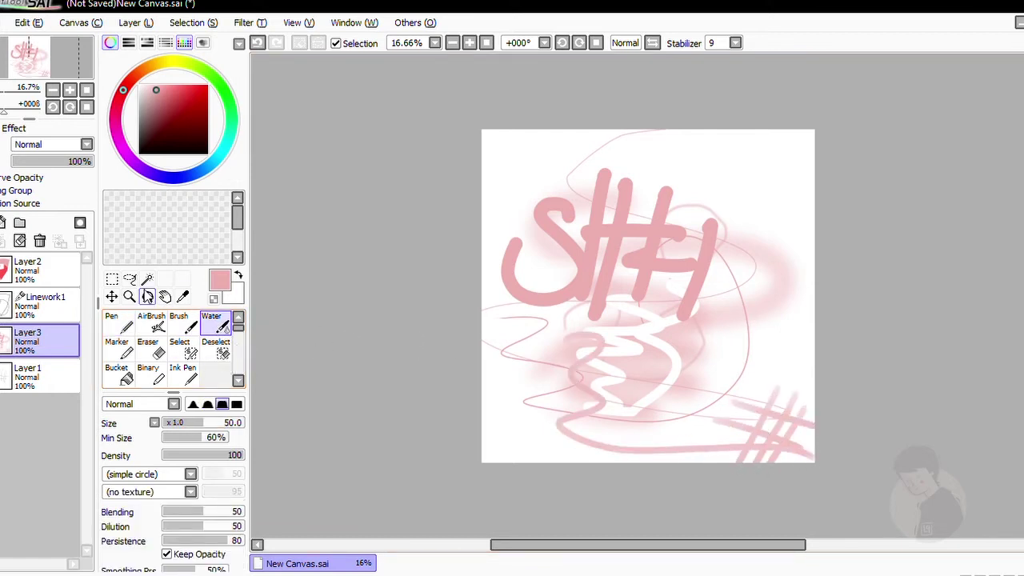
left_click(112, 296)
mouse_move(652, 314)
left_mouse_down()
mouse_move(652, 298)
mouse_move(528, 243)
mouse_move(699, 231)
left_mouse_up()
Tilt the view to +006°, pan slightly, and load the pen with dark red
left_click(148, 296)
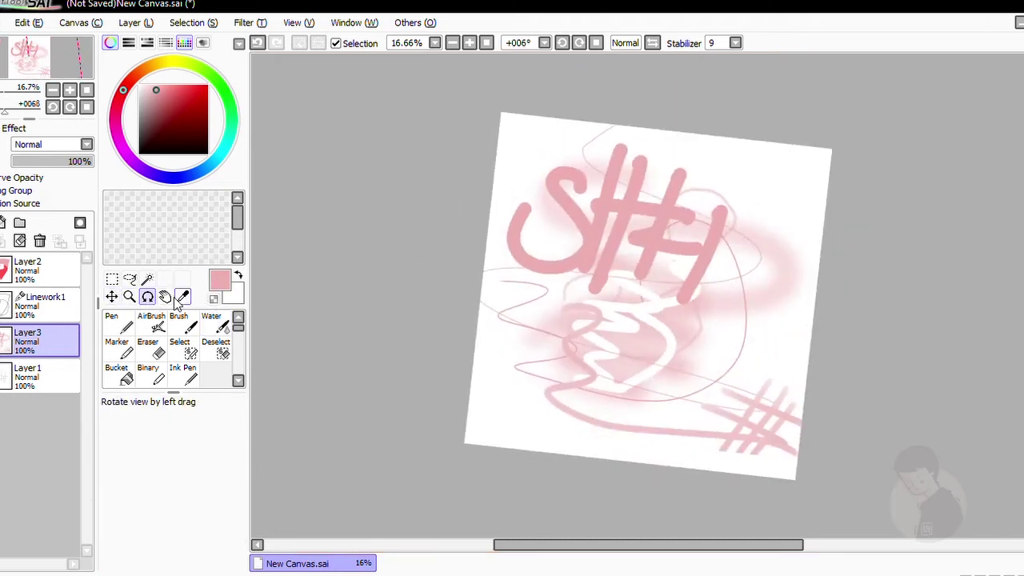
left_click(164, 296)
left_click_drag(621, 270, 601, 299)
left_click(183, 296)
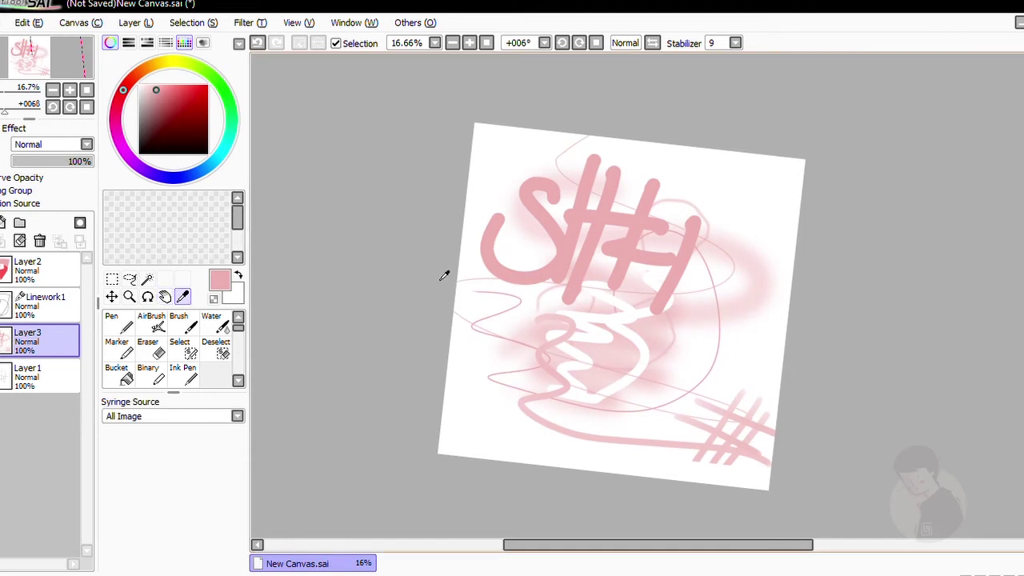
left_click(120, 324)
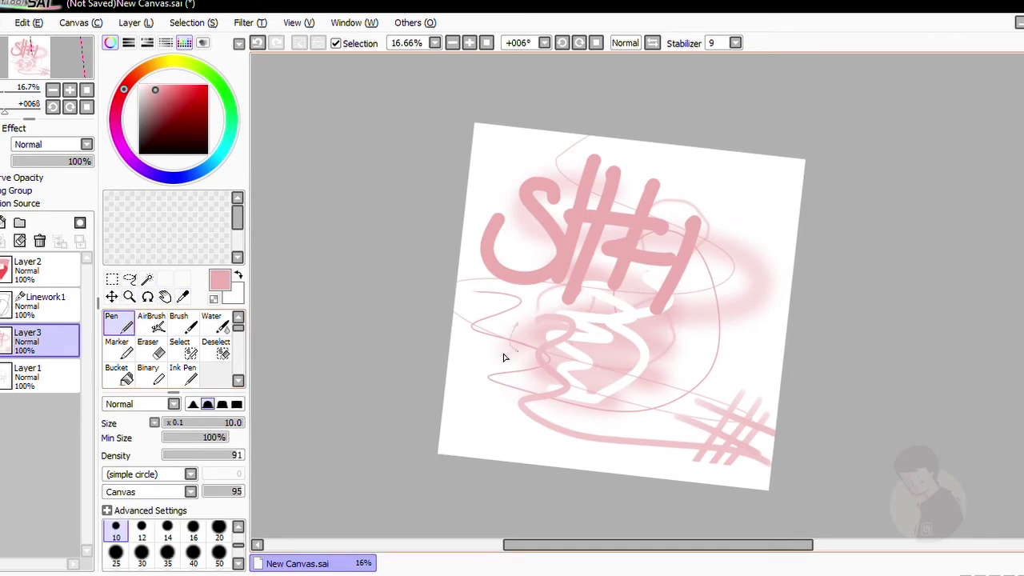
left_click(189, 128)
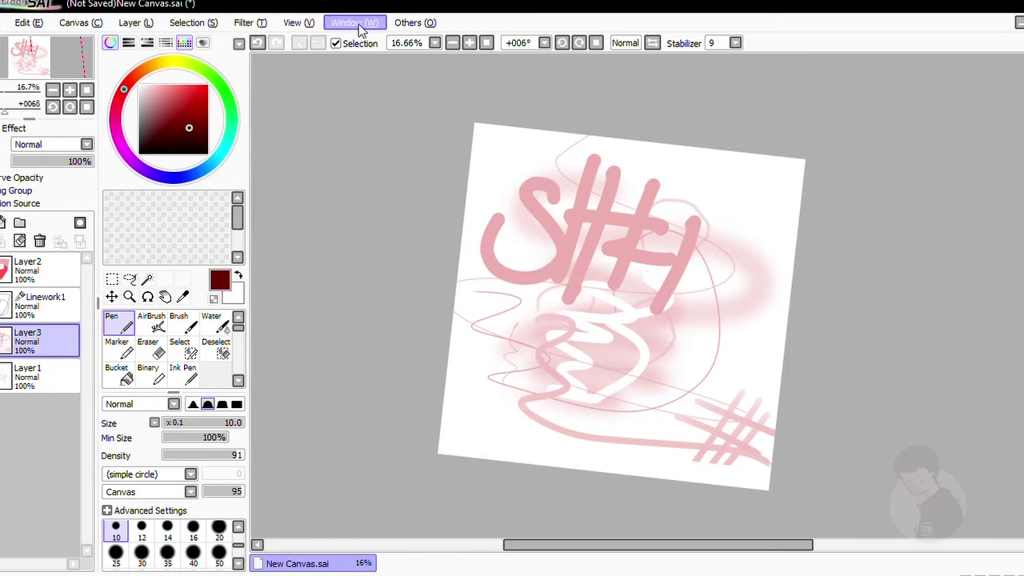